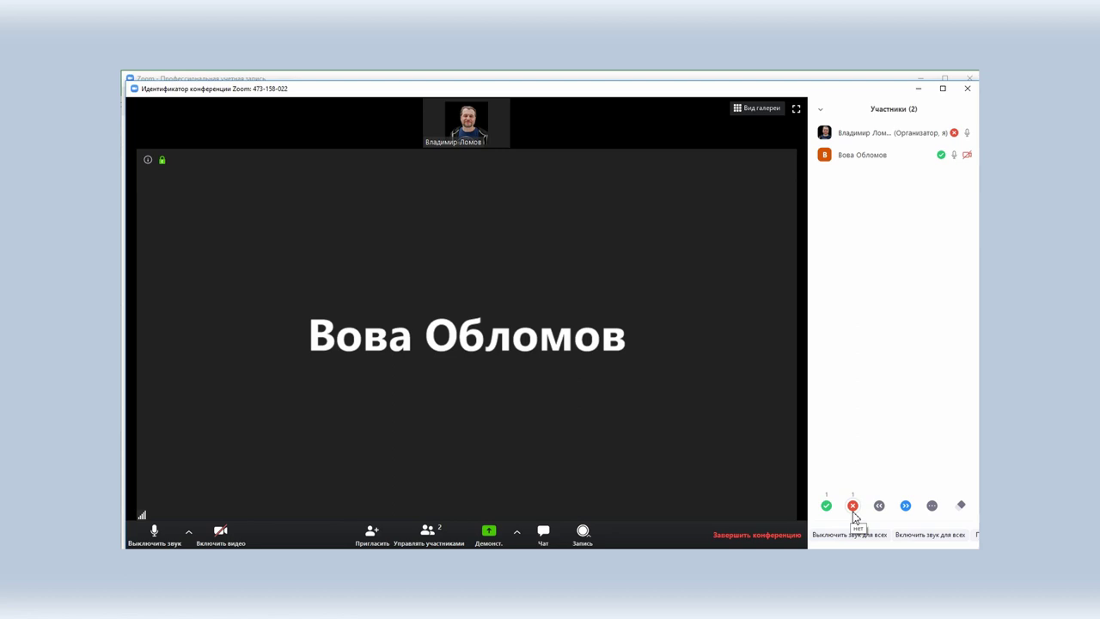
# Step: Toggle the no, faster, slower and coffee-break feedback reactions, then clear all participants' feedback
pyautogui.click(854, 509)
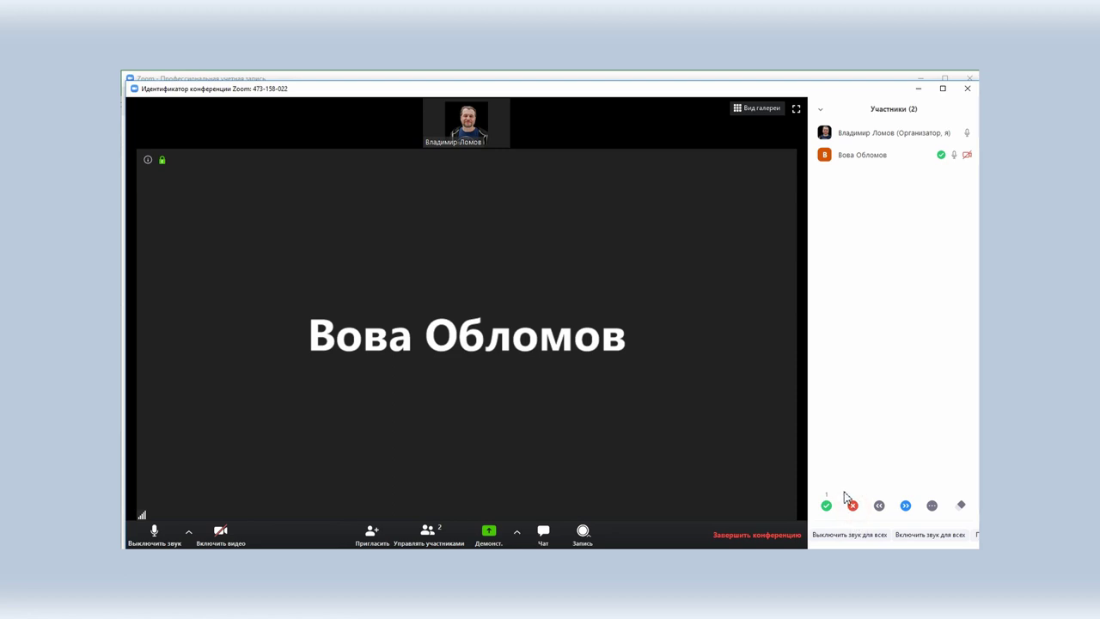
pyautogui.click(853, 506)
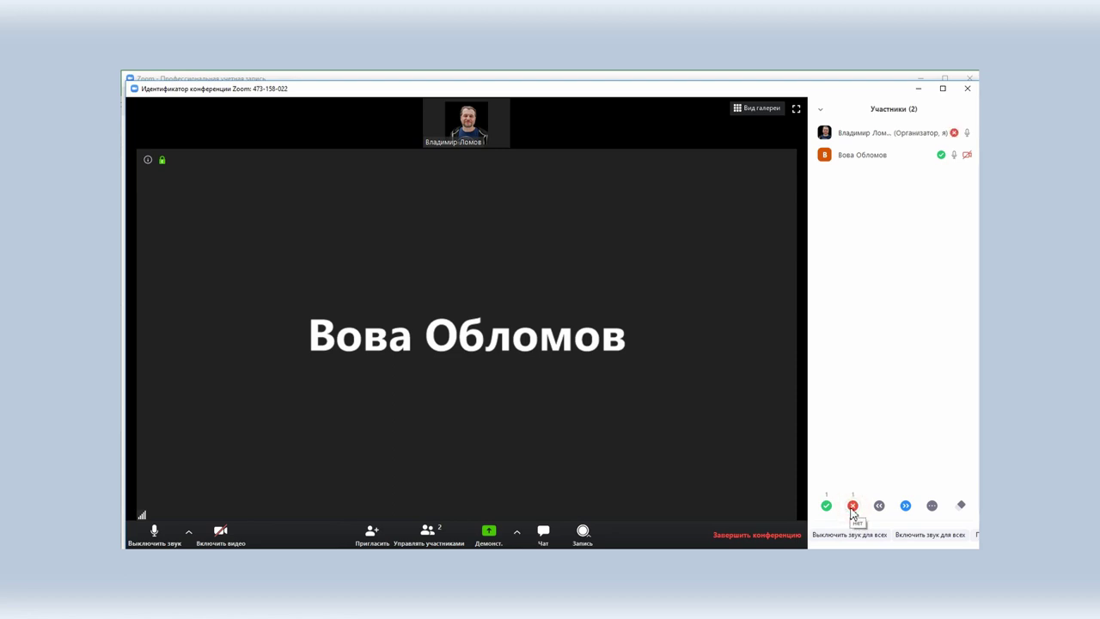
pyautogui.click(907, 507)
pyautogui.click(879, 506)
pyautogui.click(935, 506)
pyautogui.click(927, 478)
pyautogui.click(961, 508)
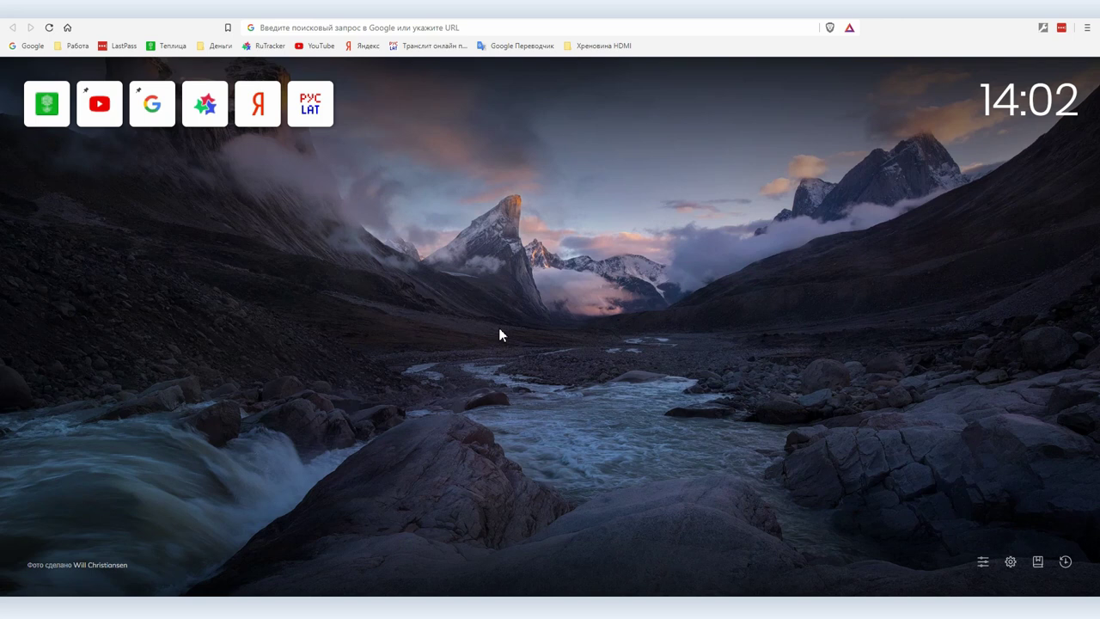
# Step: Search the web for 'zoom' and open the zoom.us homepage
pyautogui.click(391, 26)
pyautogui.write('zoom')
pyautogui.press('Return')
pyautogui.click(151, 161)
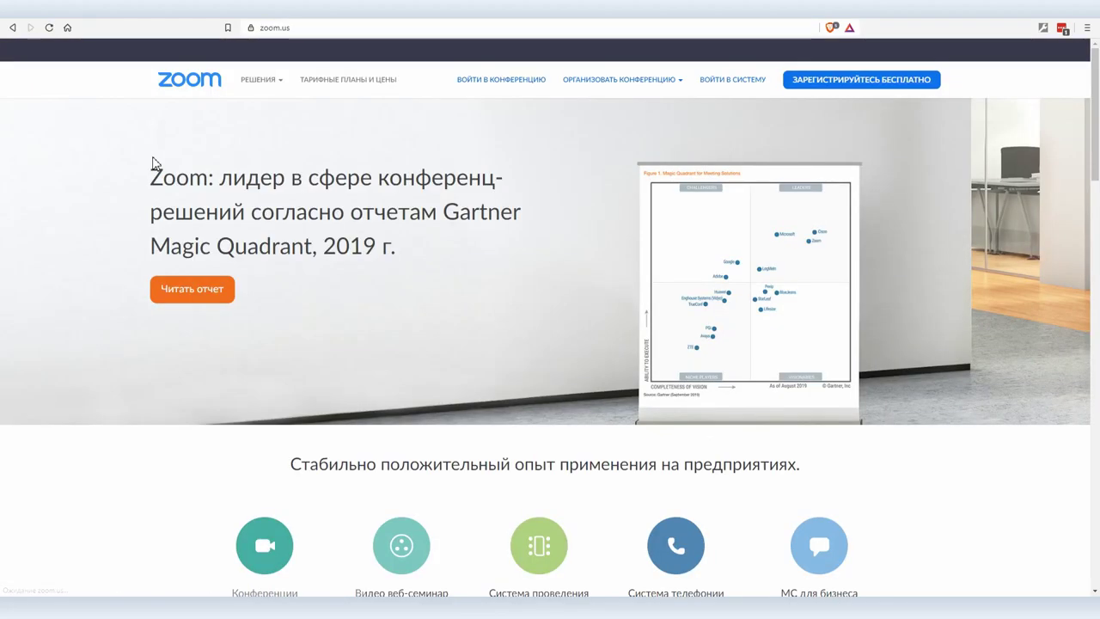
# Step: Sign in to zoom.us with Google and host a new meeting with video
pyautogui.click(742, 85)
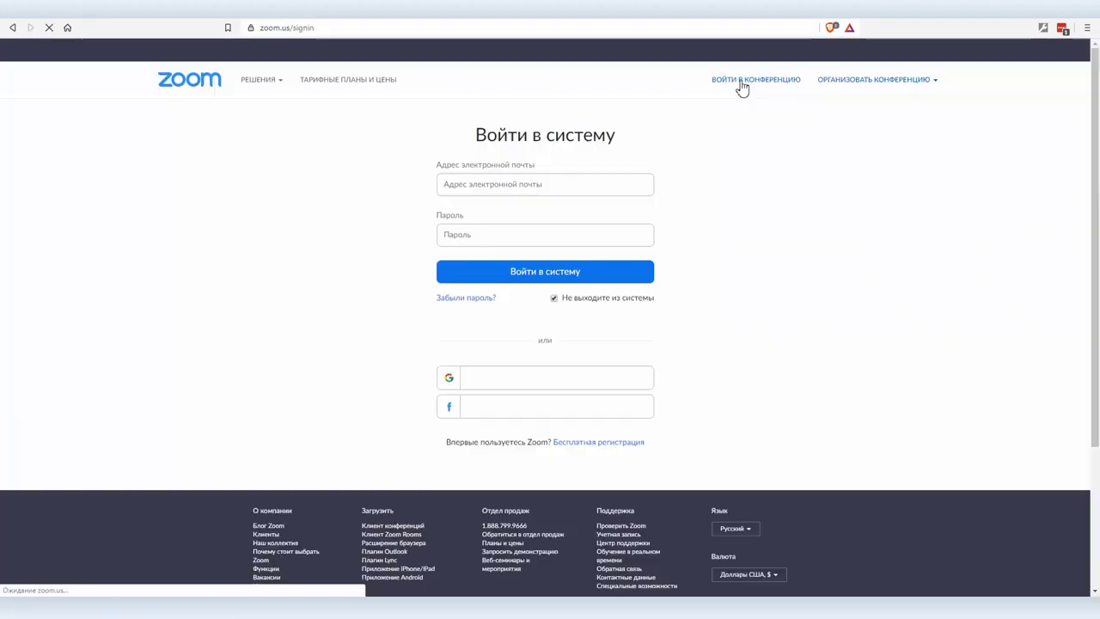
pyautogui.click(491, 382)
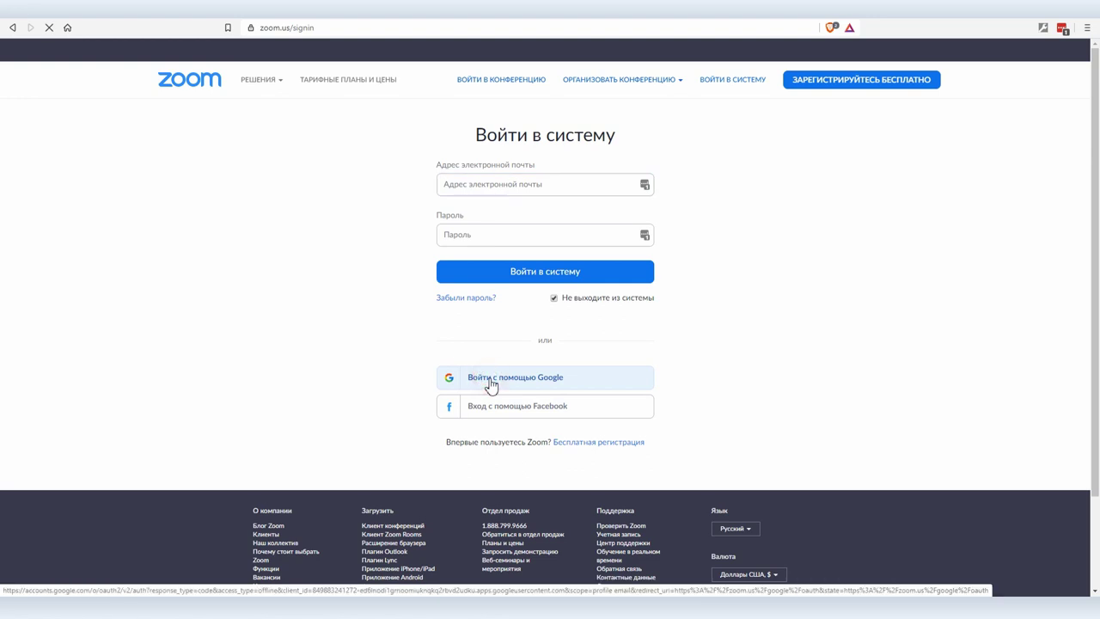
pyautogui.moveTo(906, 80)
pyautogui.click(860, 129)
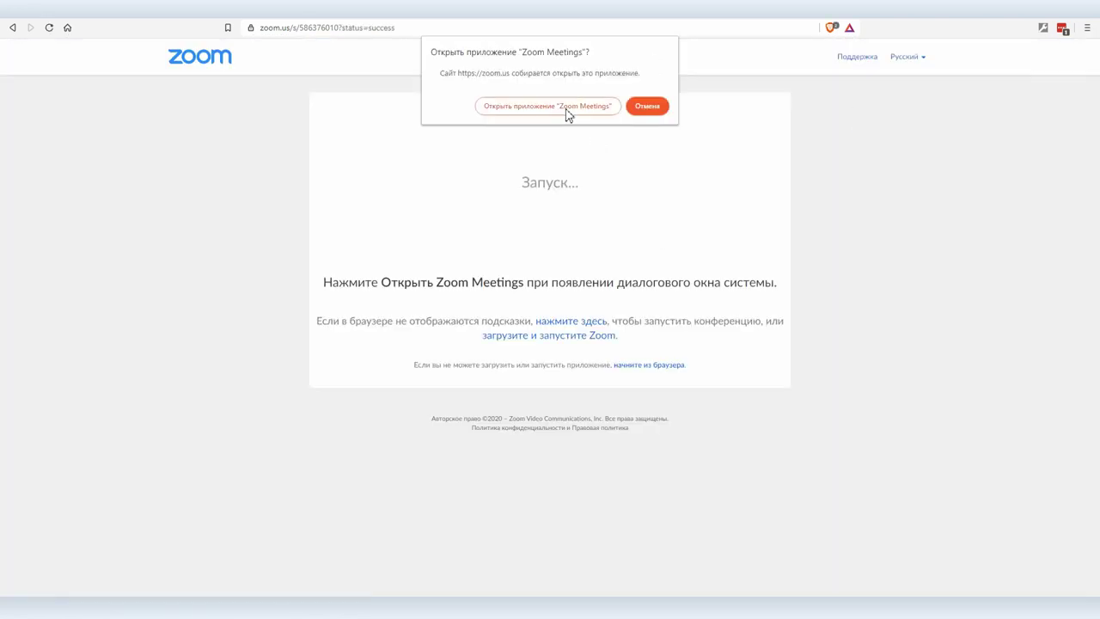
# Step: Open the meeting in Zoom Meetings, join with computer audio, then end it for everyone
pyautogui.click(550, 107)
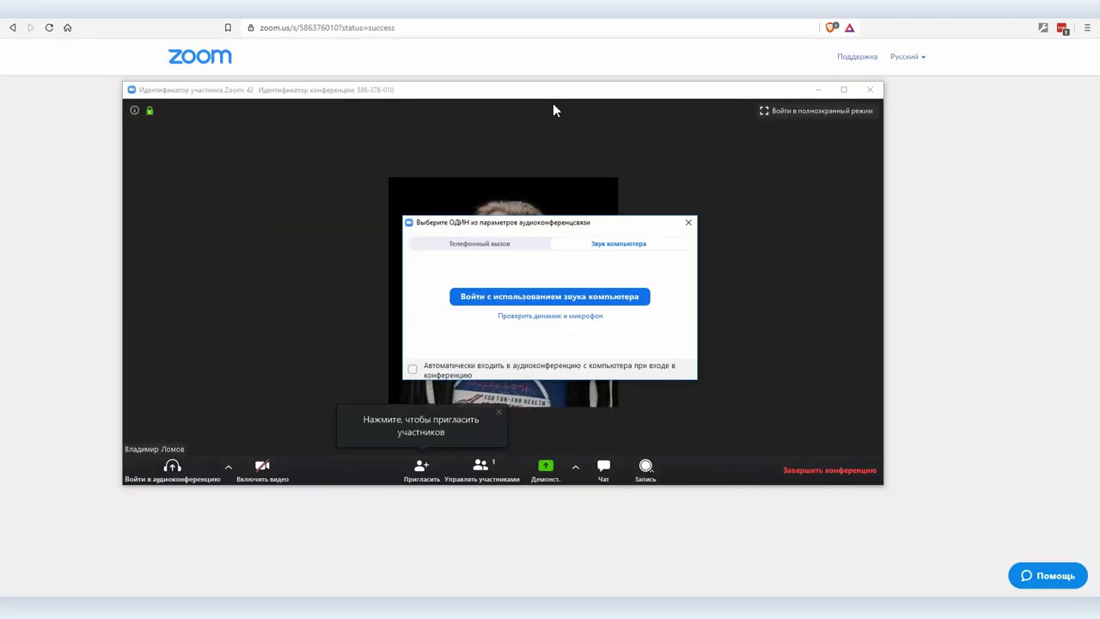
pyautogui.click(548, 297)
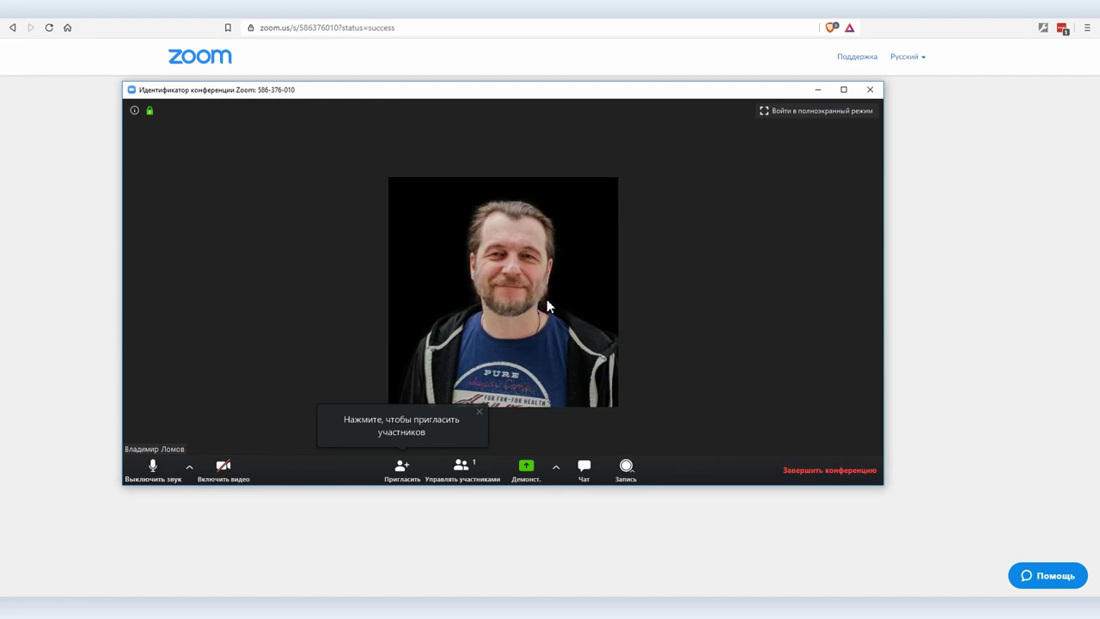
pyautogui.click(838, 470)
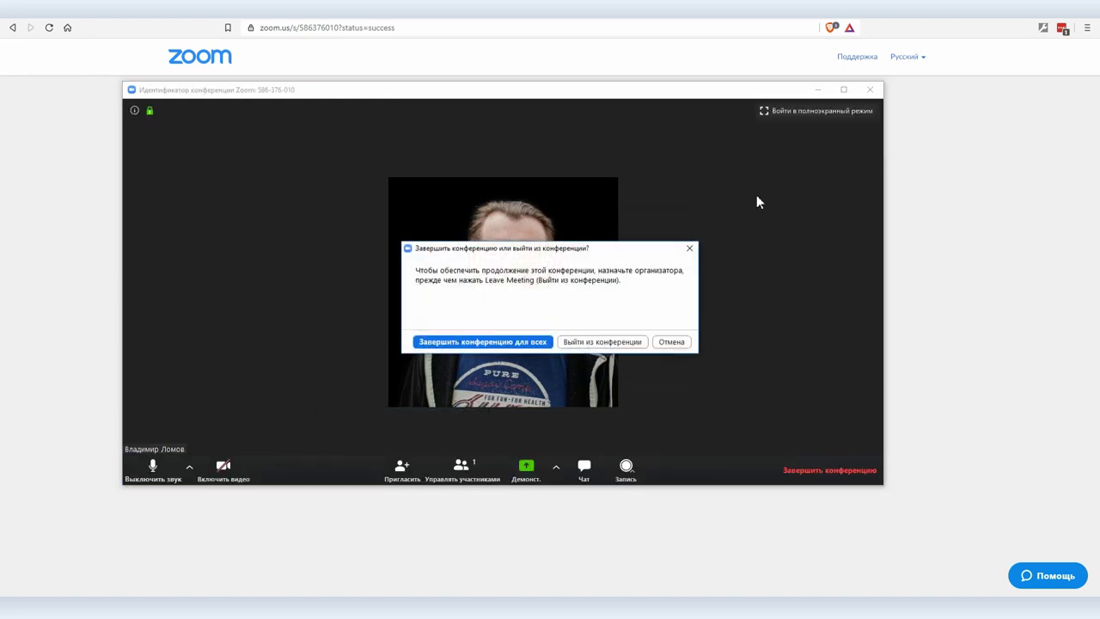
pyautogui.click(508, 343)
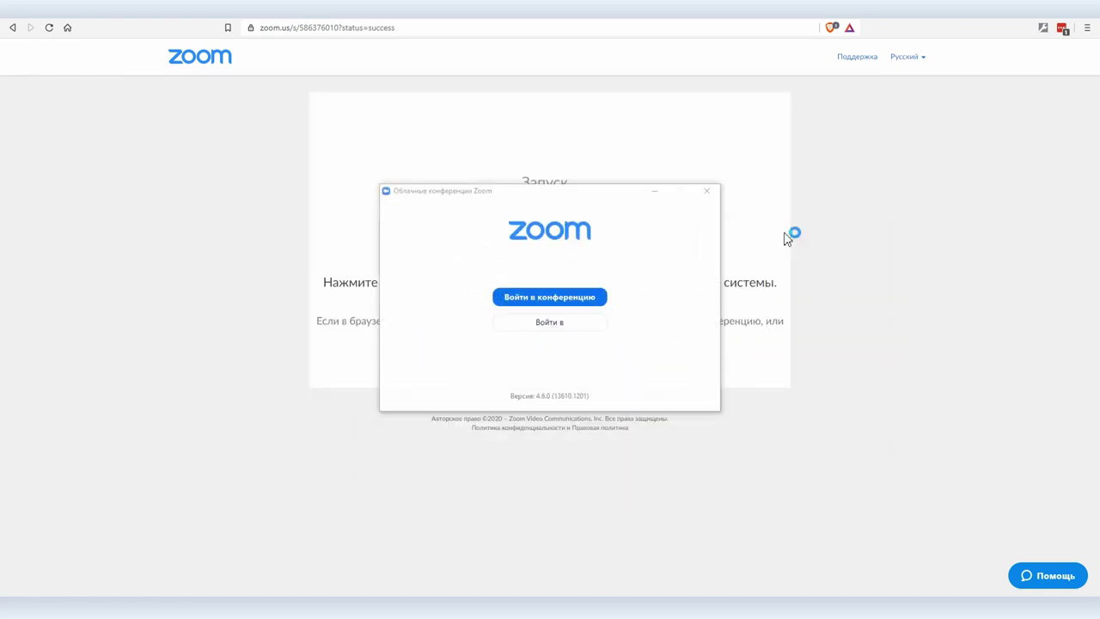
# Step: Launch the Zoom desktop app from Windows search and sign out from the profile menu
pyautogui.click(708, 191)
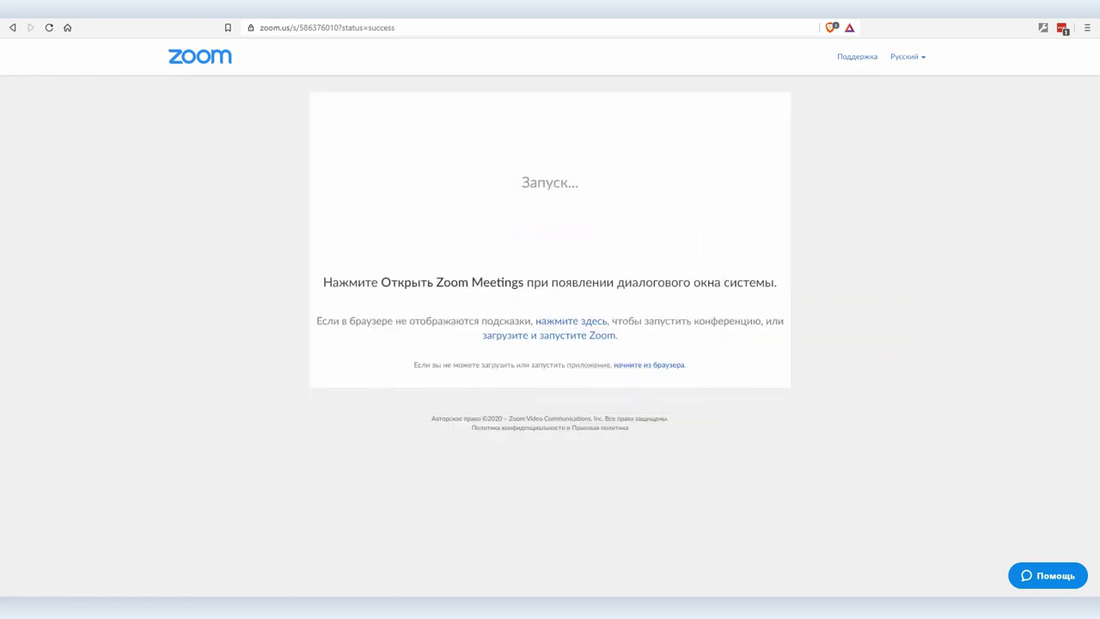
pyautogui.press('super')
pyautogui.press('super+s')
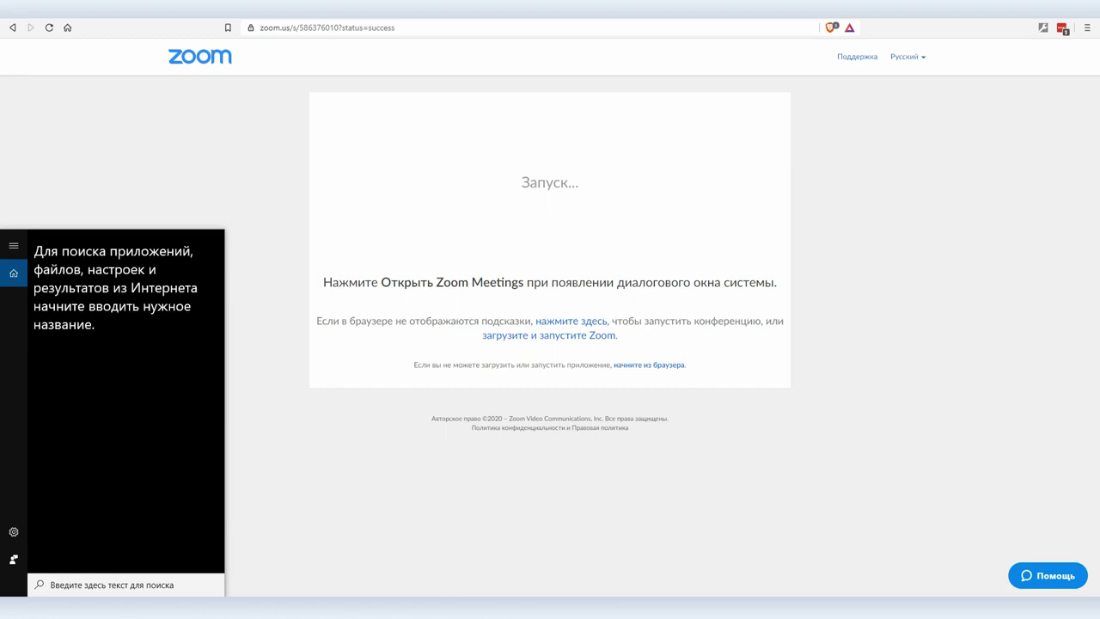
pyautogui.write('zoom')
pyautogui.click(59, 295)
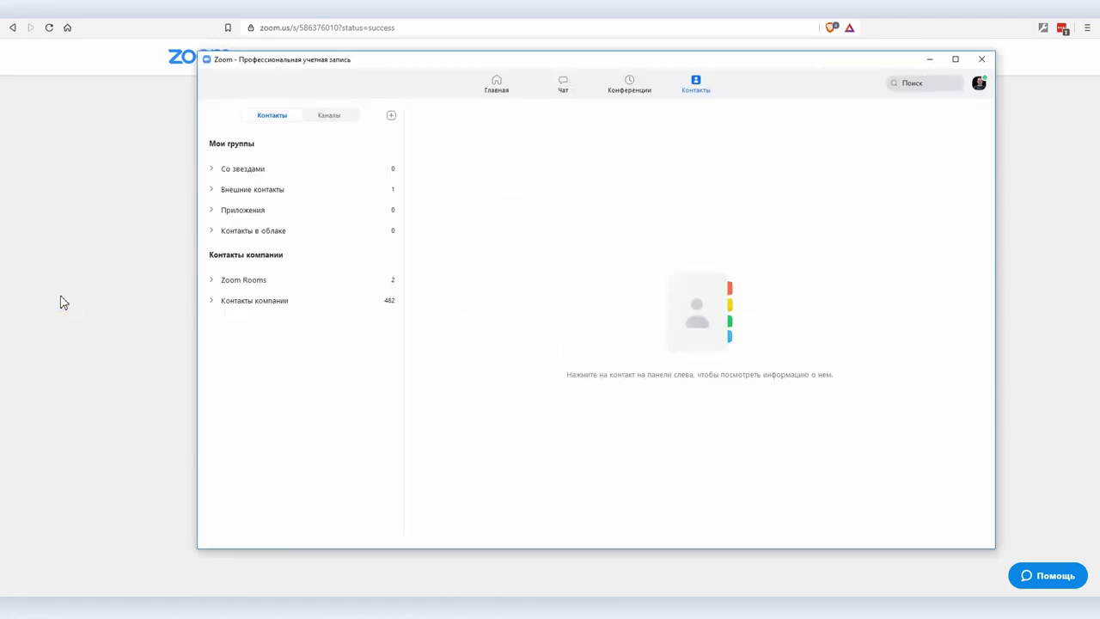
pyautogui.click(979, 81)
pyautogui.click(857, 376)
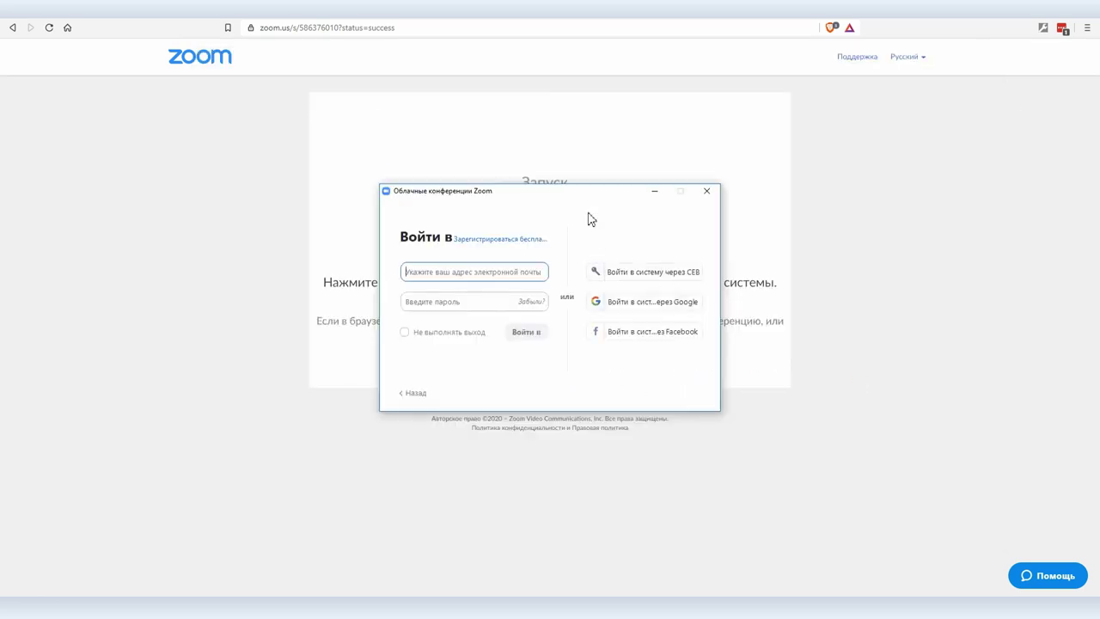
# Step: Relaunch Zoom and sign back in through Google with the chosen account
pyautogui.click(707, 191)
pyautogui.click(41, 591)
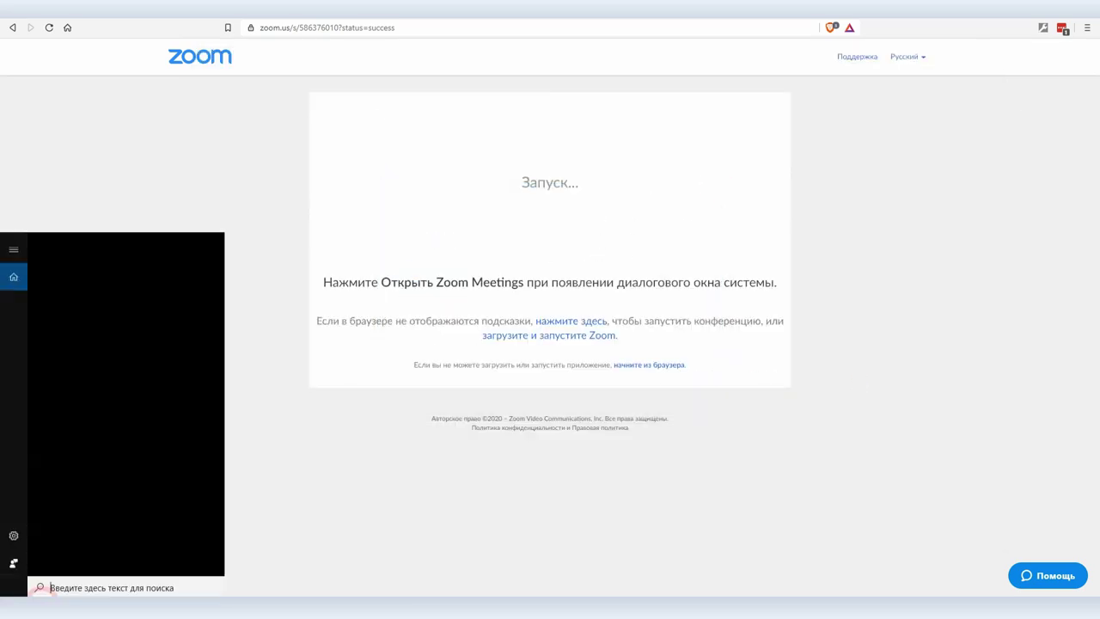
pyautogui.write('zoo')
pyautogui.click(85, 297)
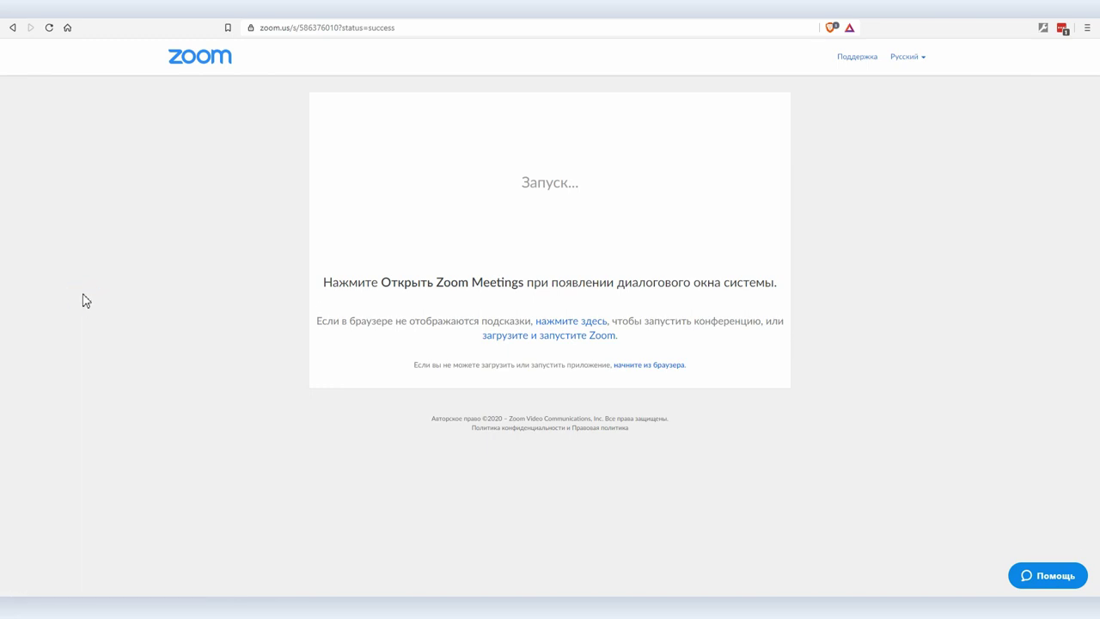
pyautogui.click(558, 329)
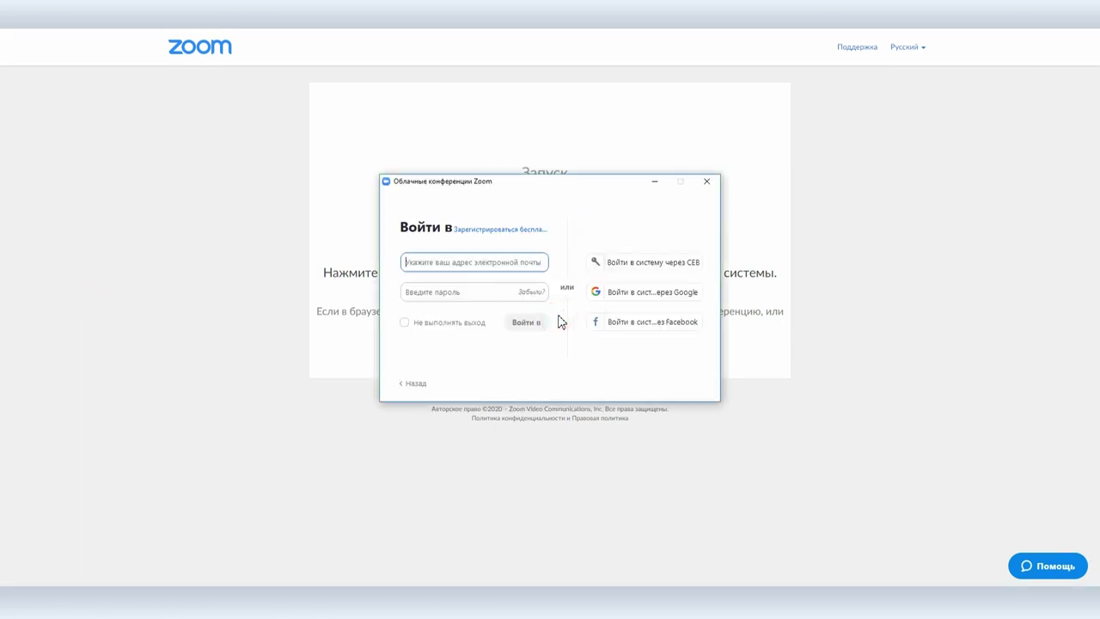
pyautogui.click(651, 292)
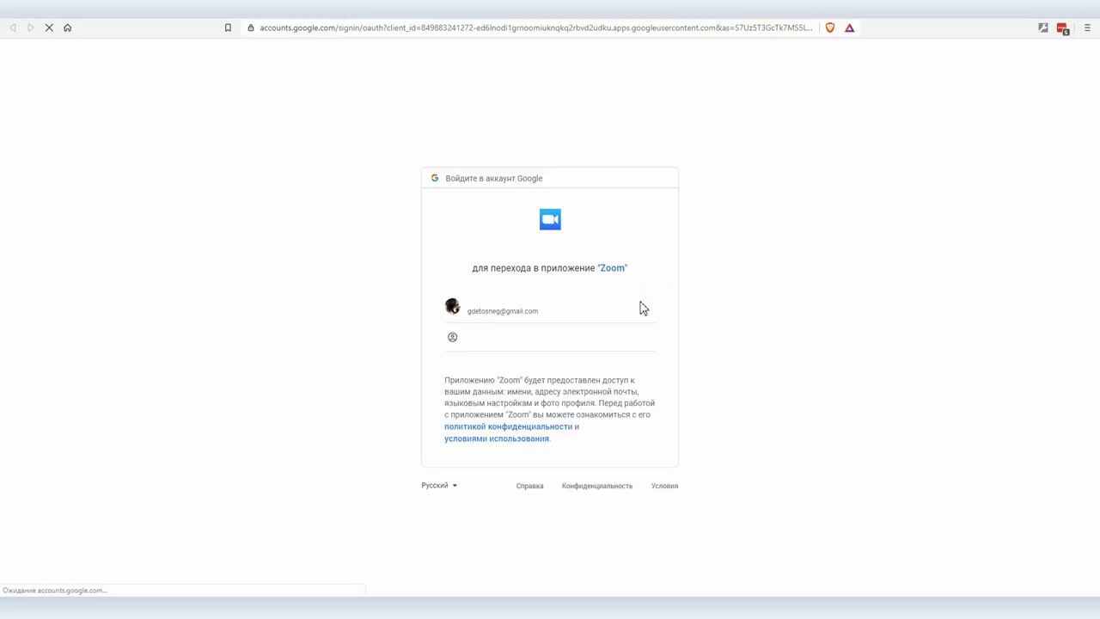
pyautogui.click(506, 310)
pyautogui.click(565, 118)
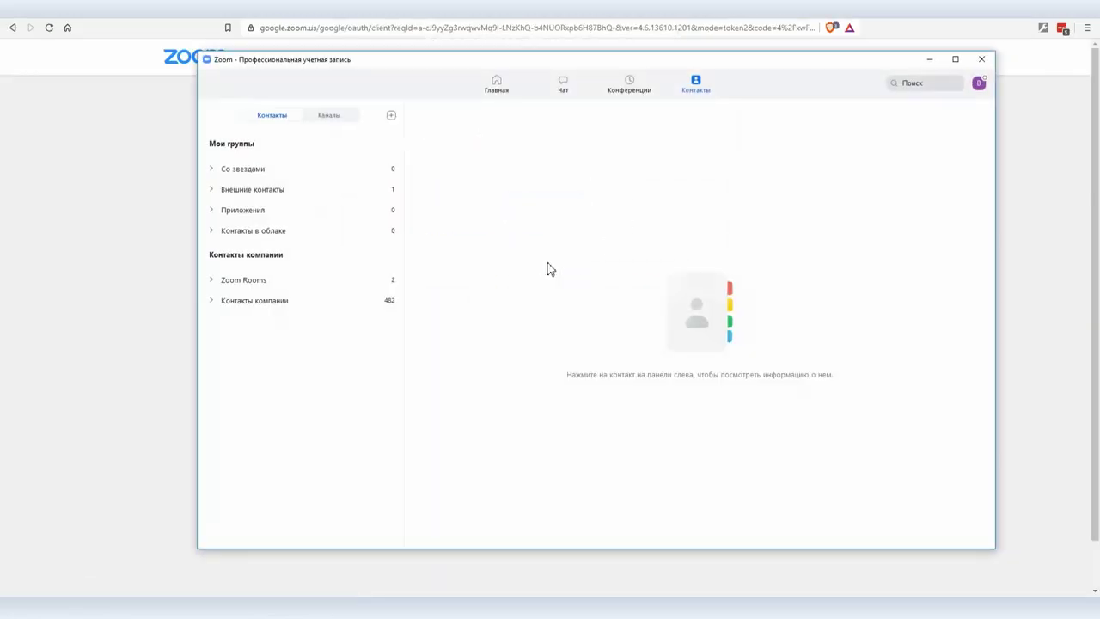
# Step: In Settings > General, enable starting Zoom with Windows and silent start, then close Settings
pyautogui.click(978, 83)
pyautogui.click(880, 179)
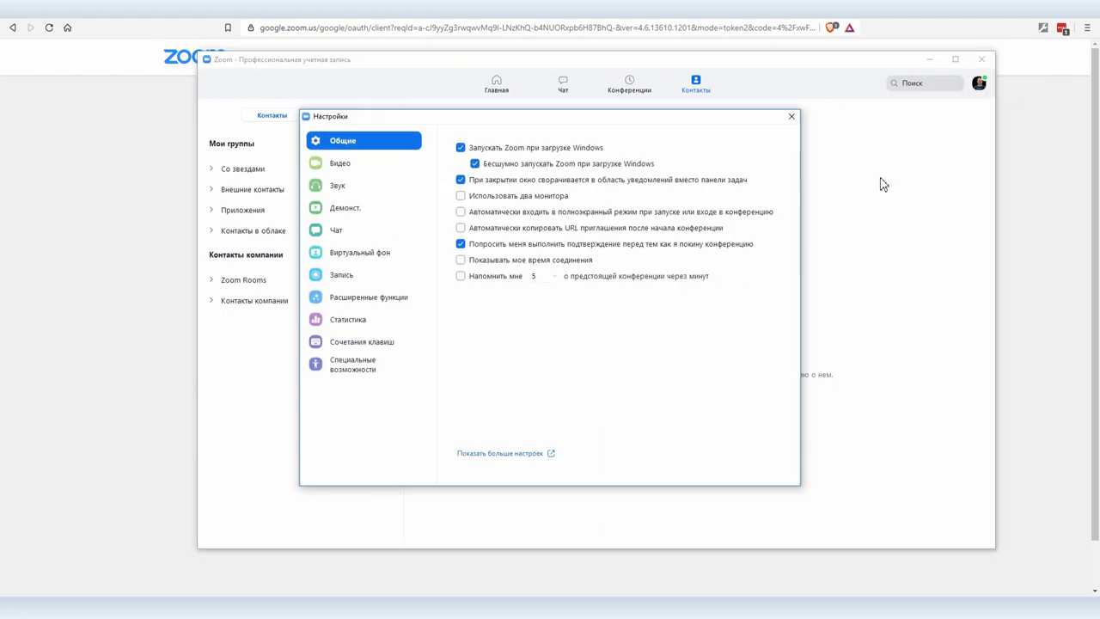
pyautogui.click(467, 148)
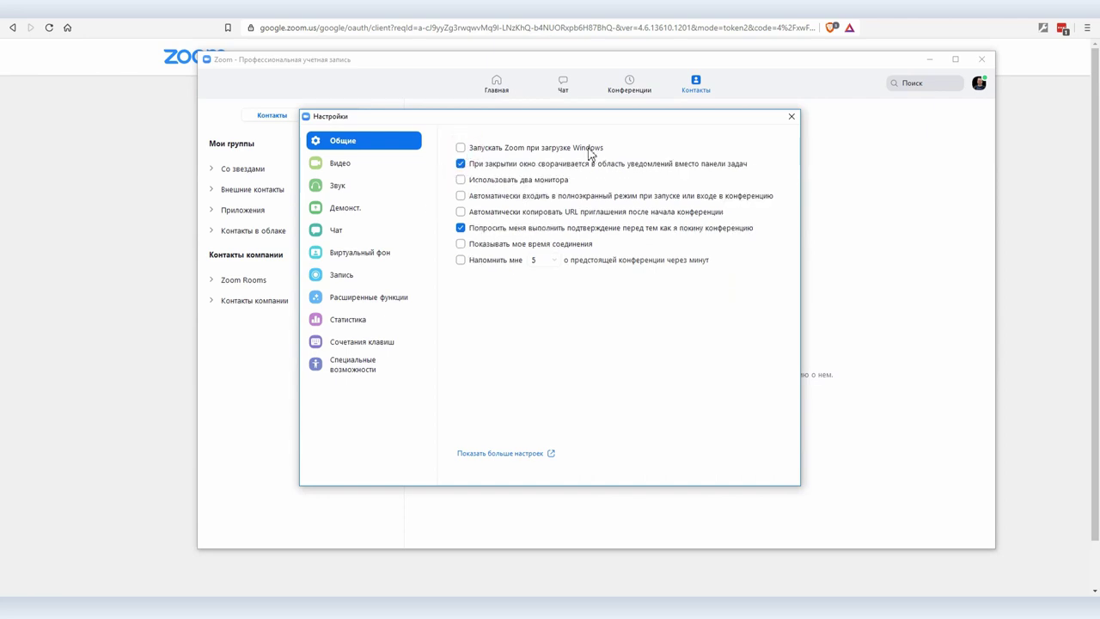
pyautogui.click(461, 148)
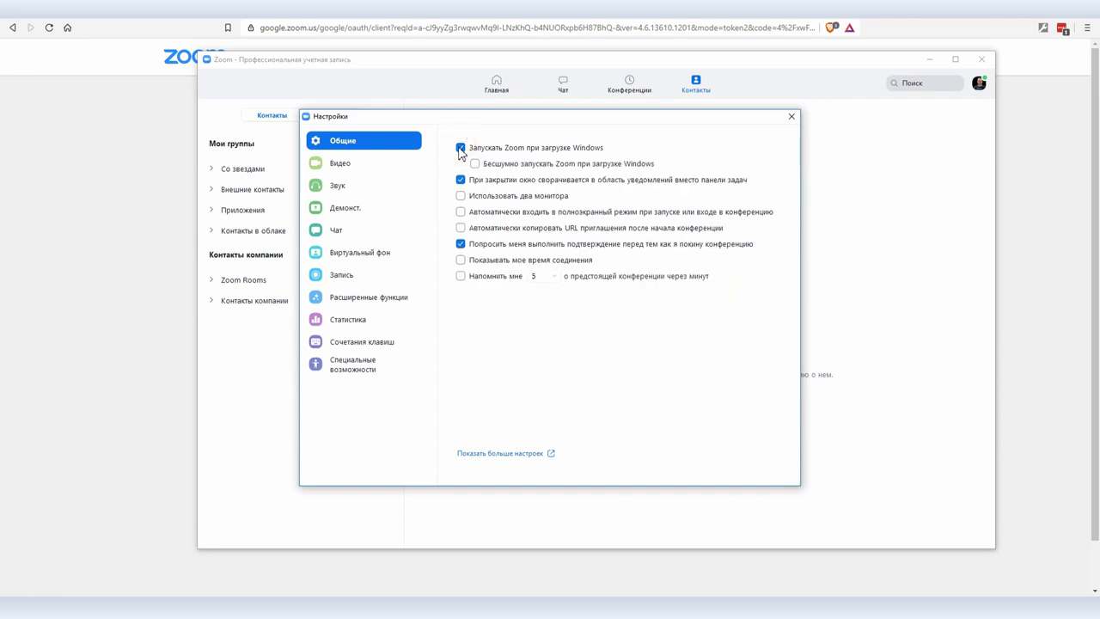
pyautogui.click(476, 164)
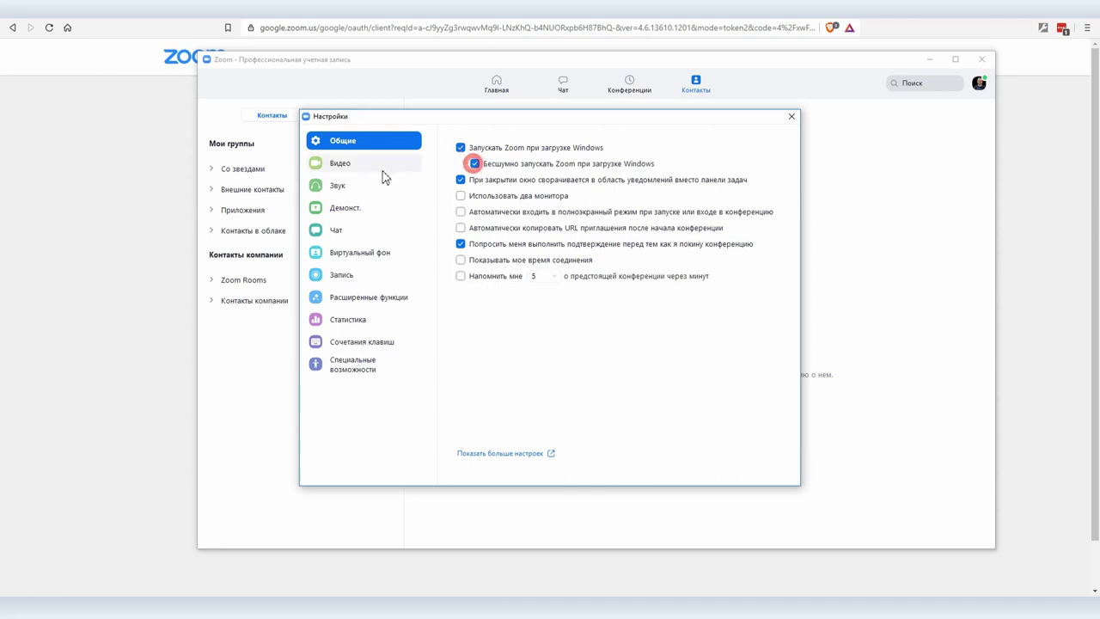
pyautogui.click(938, 375)
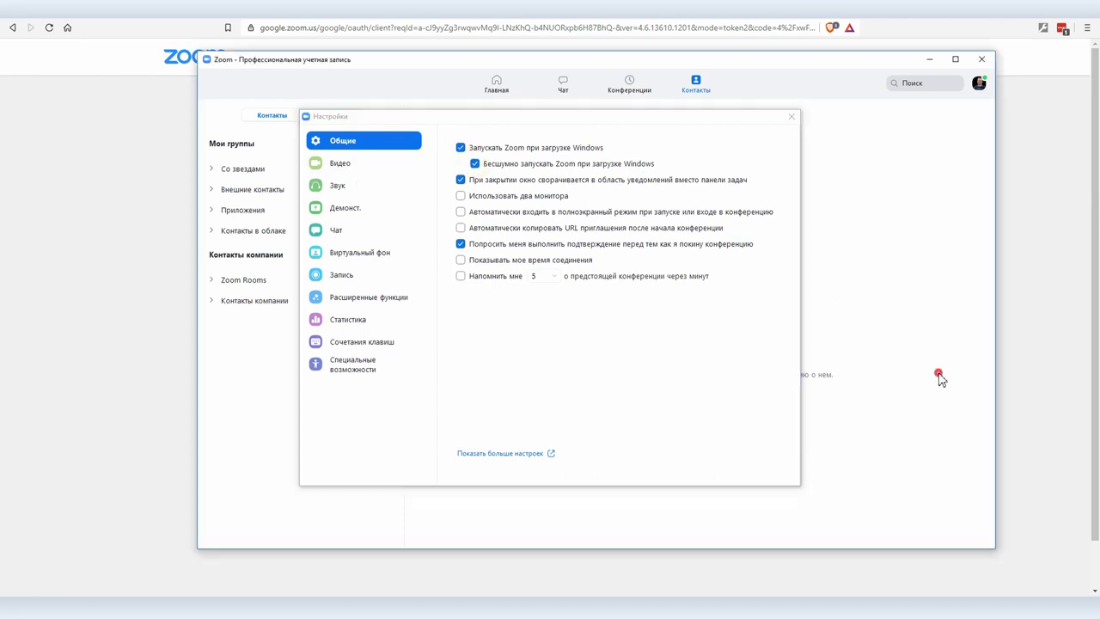
pyautogui.click(791, 116)
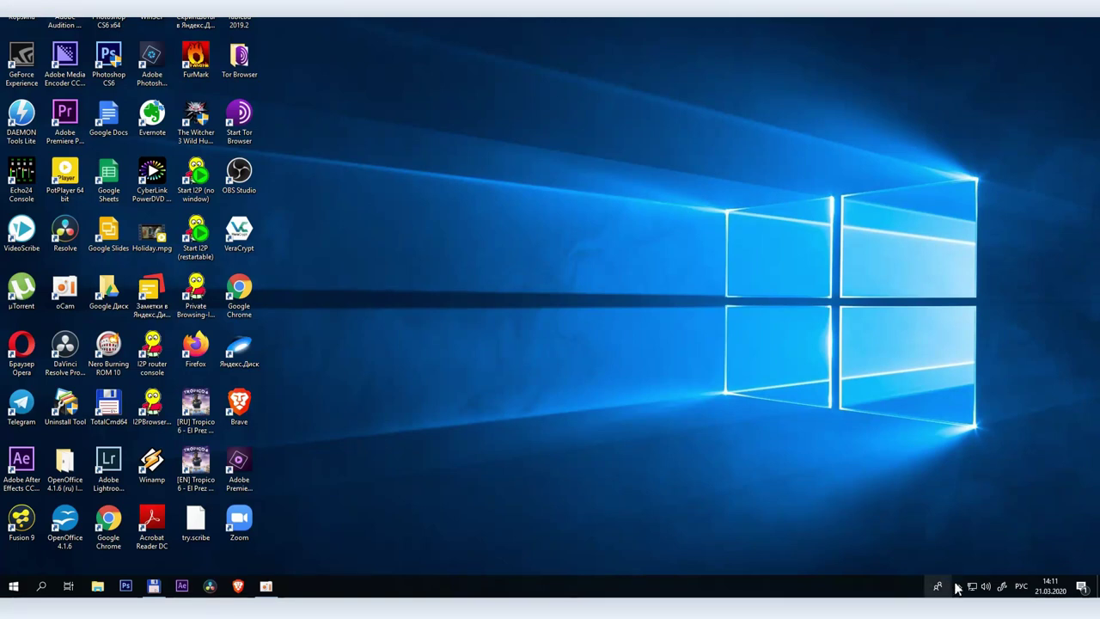
# Step: Restore the Zoom window from the system tray and start a new instant meeting
pyautogui.click(958, 586)
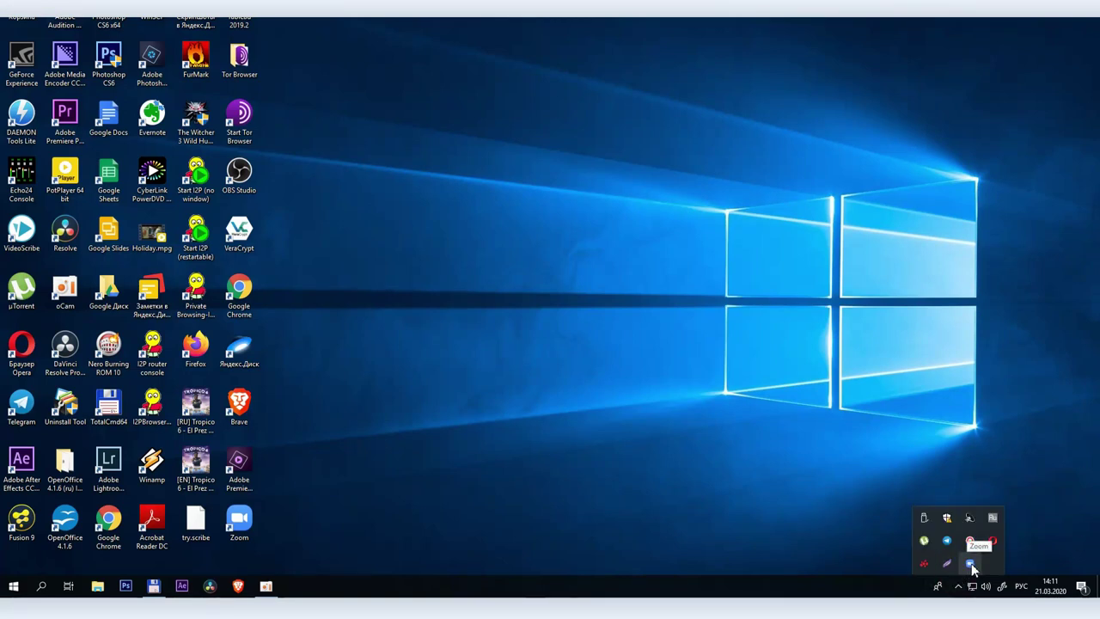
pyautogui.click(970, 565)
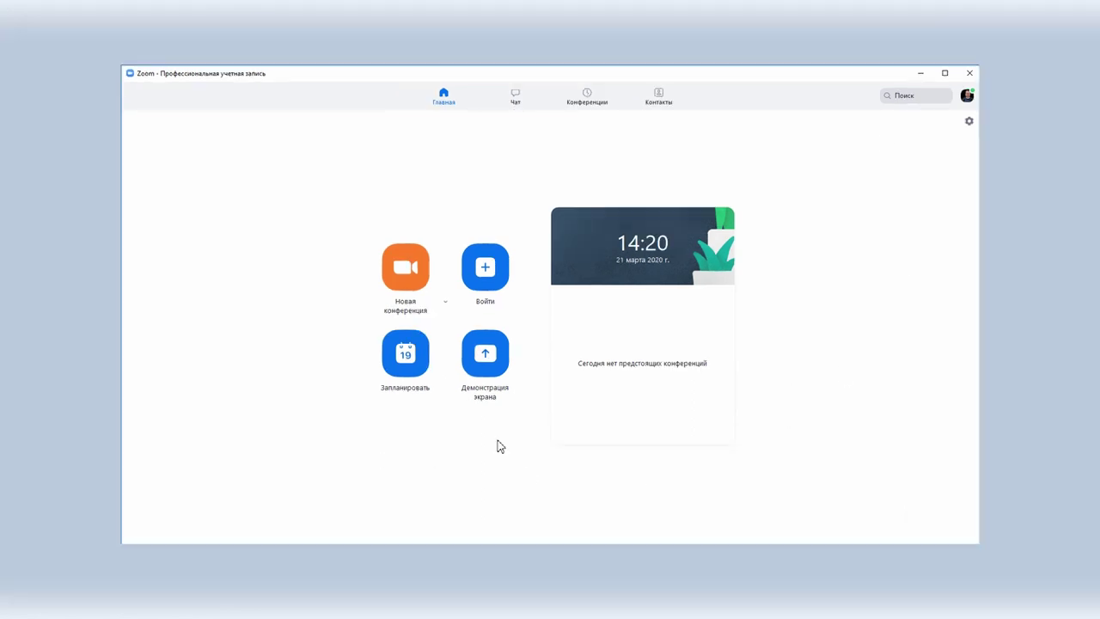
pyautogui.click(404, 268)
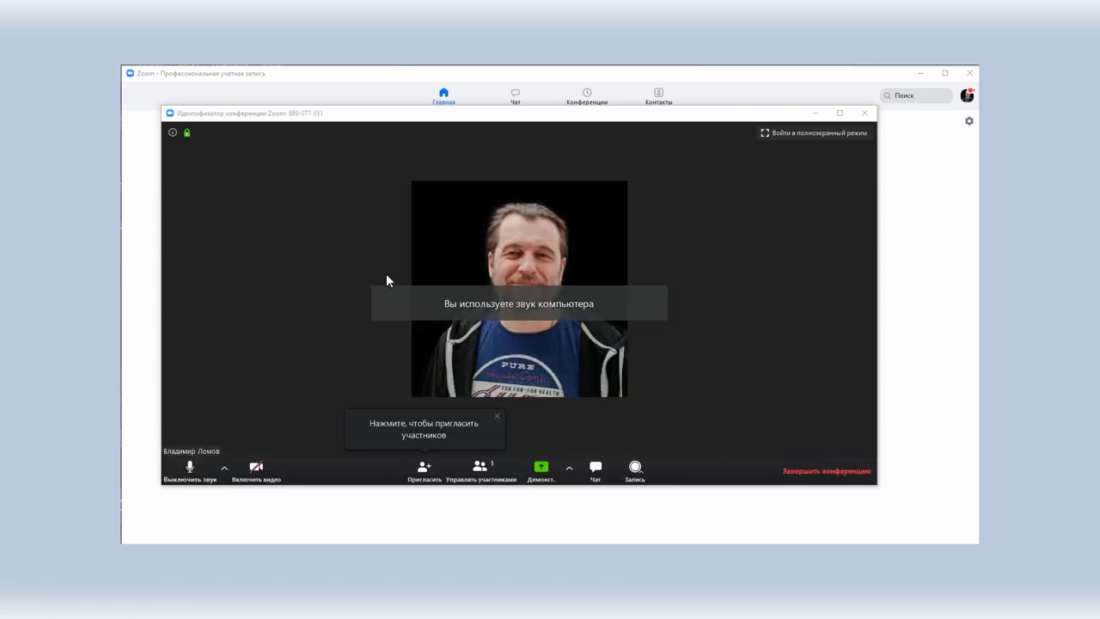
# Step: Invite a selected contact to the meeting, then bring up the end-meeting confirmation
pyautogui.click(425, 470)
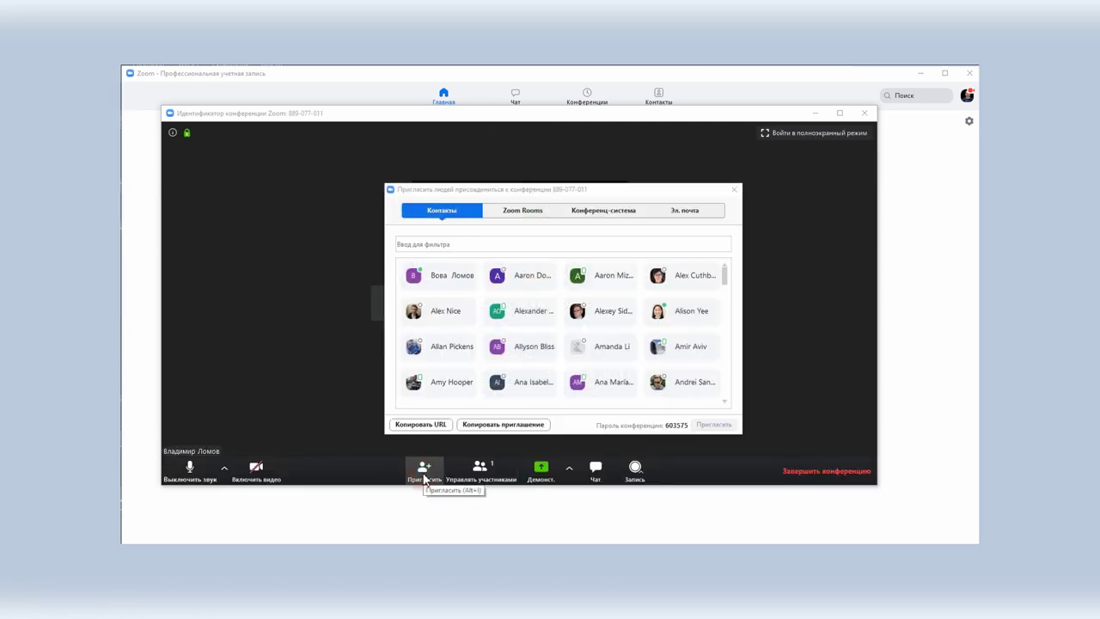
pyautogui.click(437, 279)
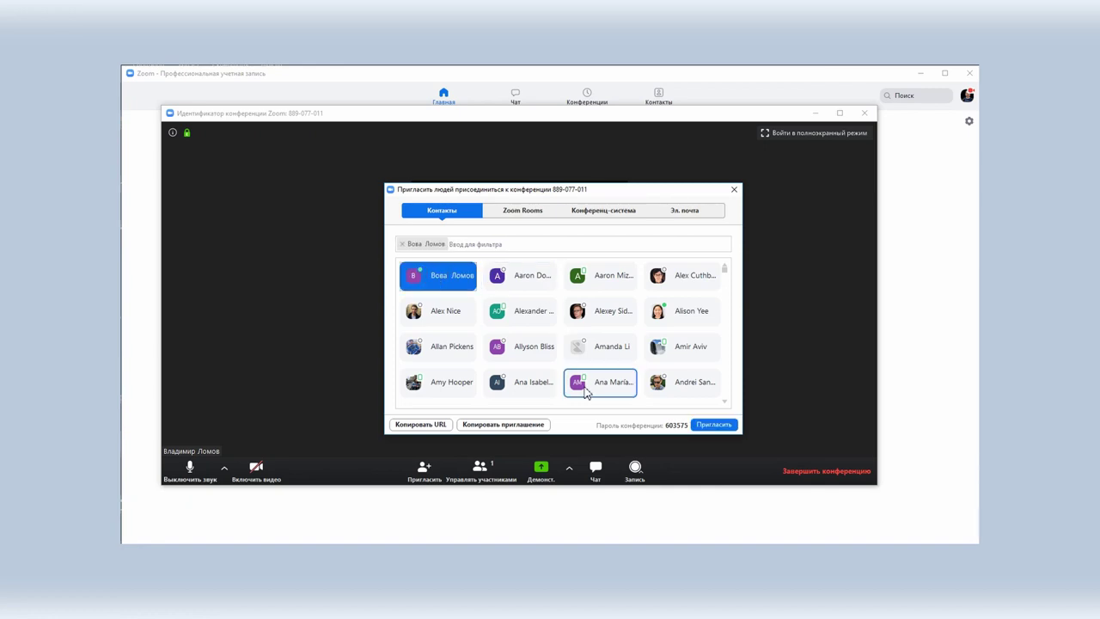
pyautogui.click(515, 244)
pyautogui.write('ale')
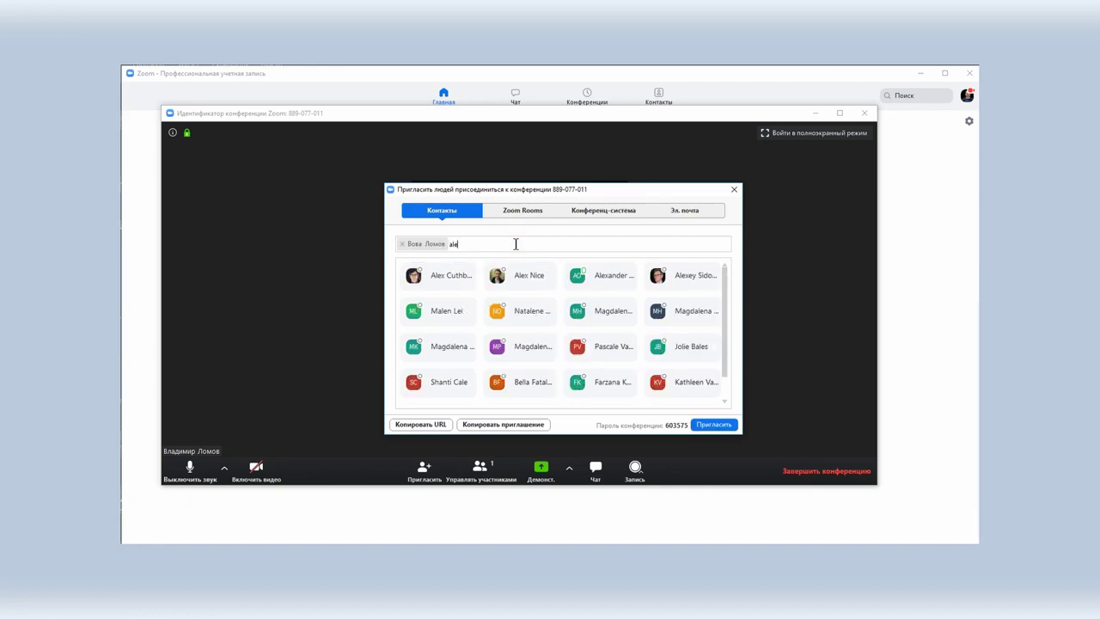
pyautogui.write('xe')
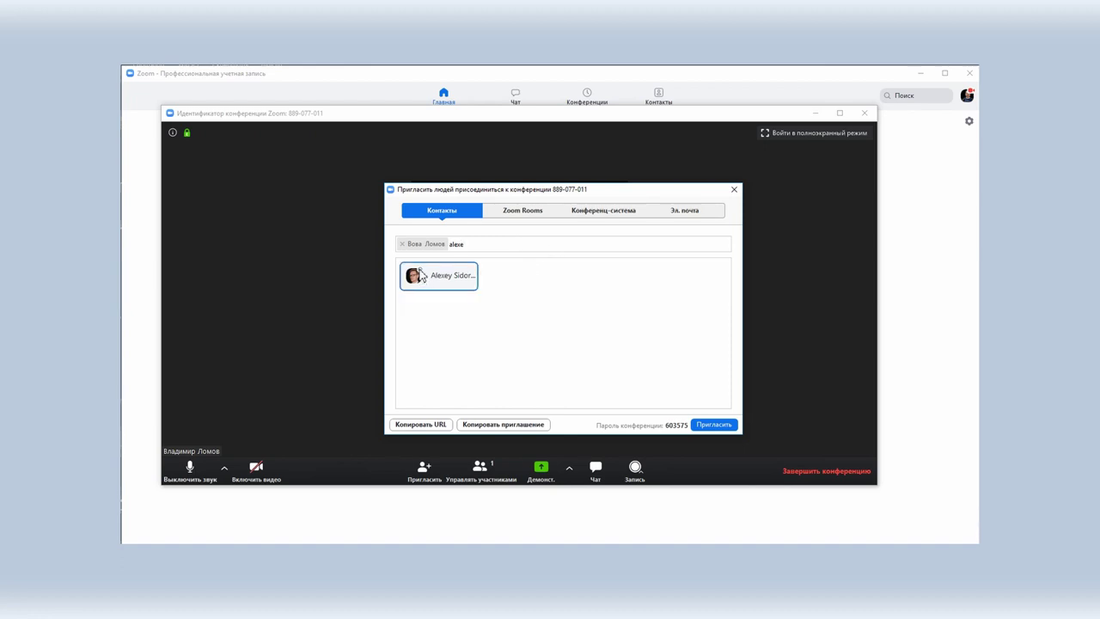
pyautogui.doubleClick(465, 244)
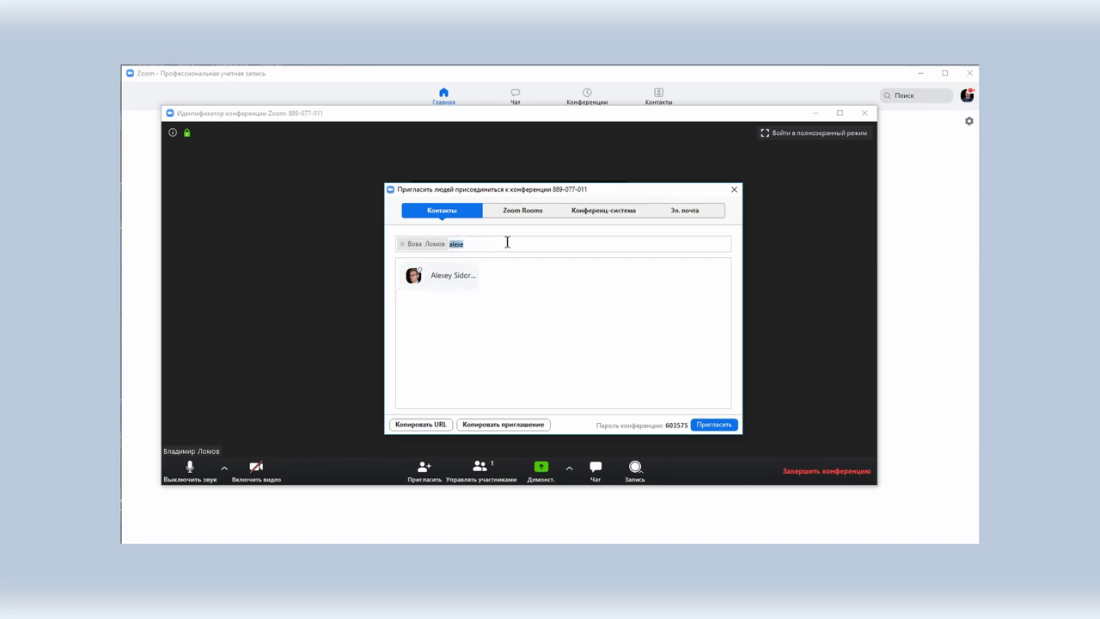
pyautogui.press('BackSpace')
pyautogui.click(715, 425)
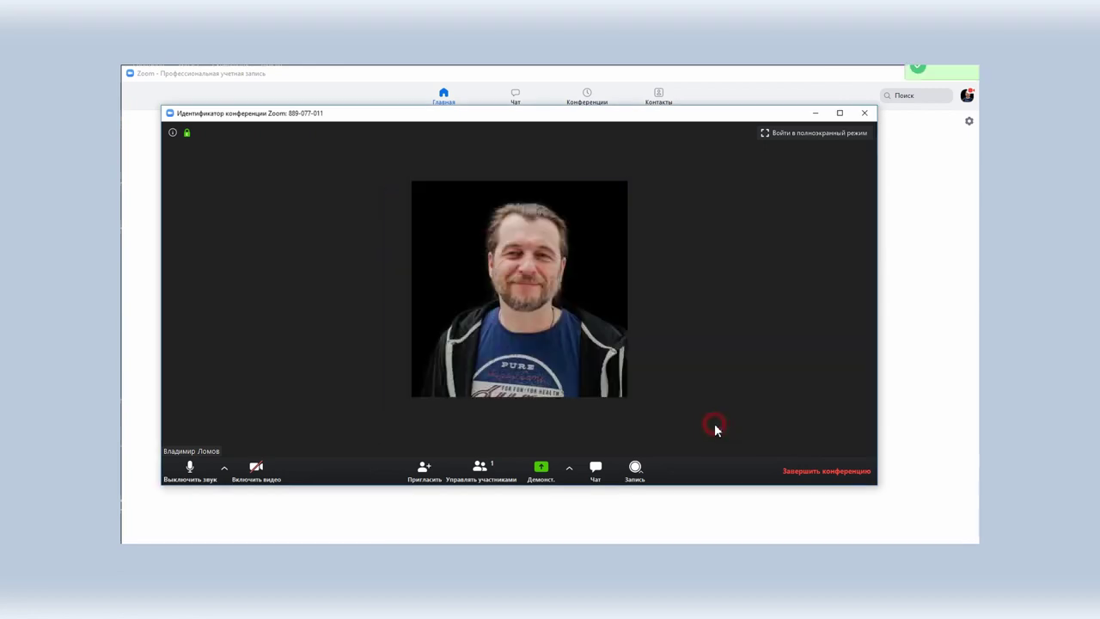
pyautogui.click(813, 472)
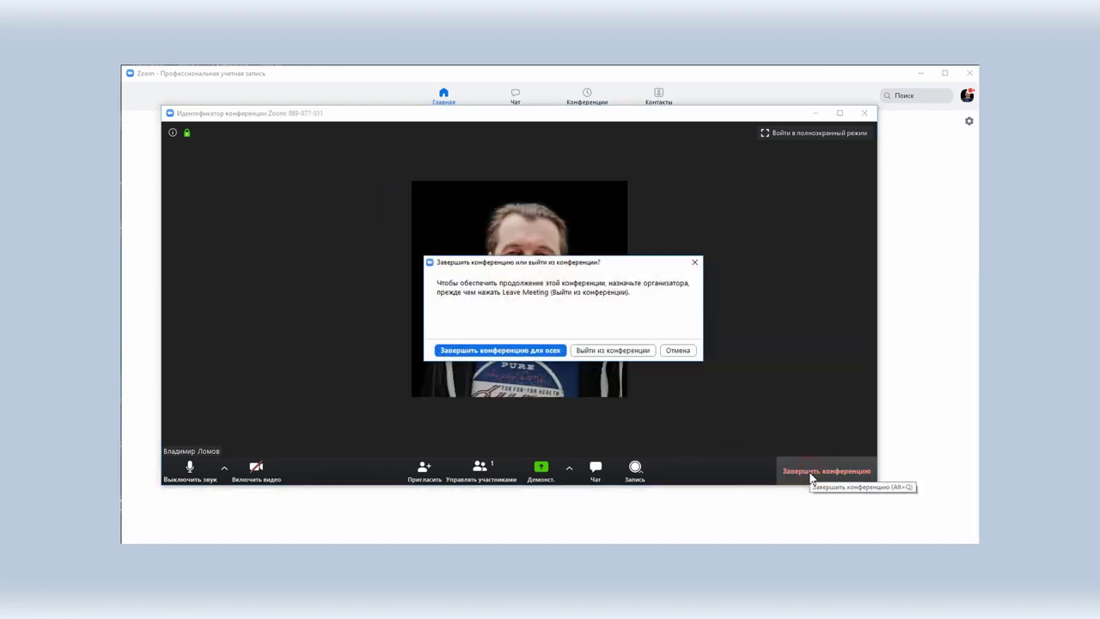
pyautogui.click(530, 351)
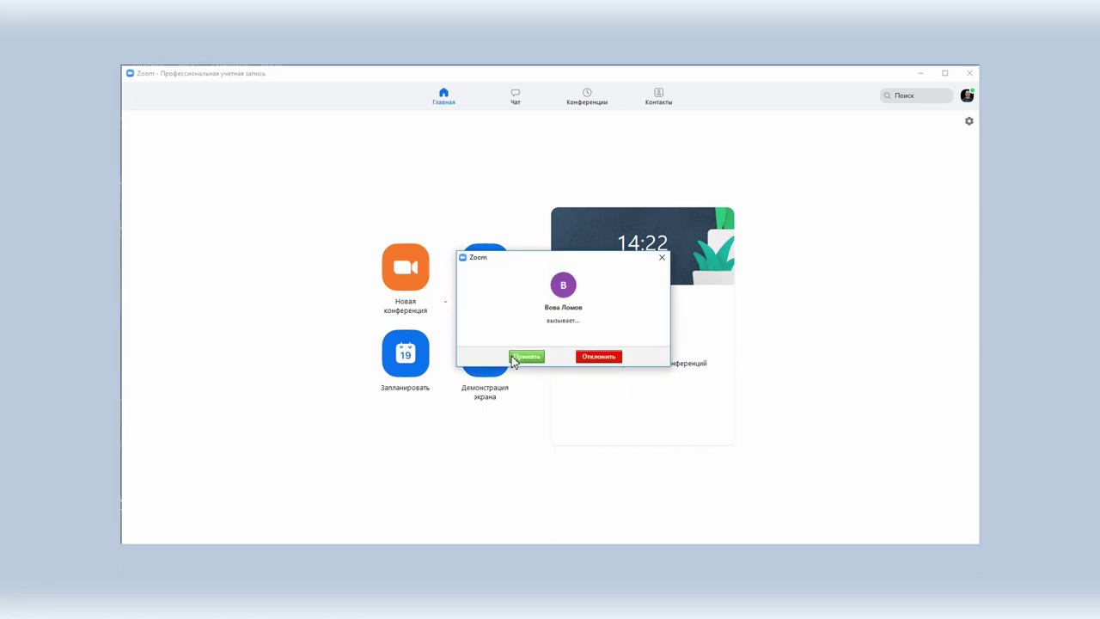
# Step: Decline the incoming call and open the Chat conversation with that contact
pyautogui.click(600, 357)
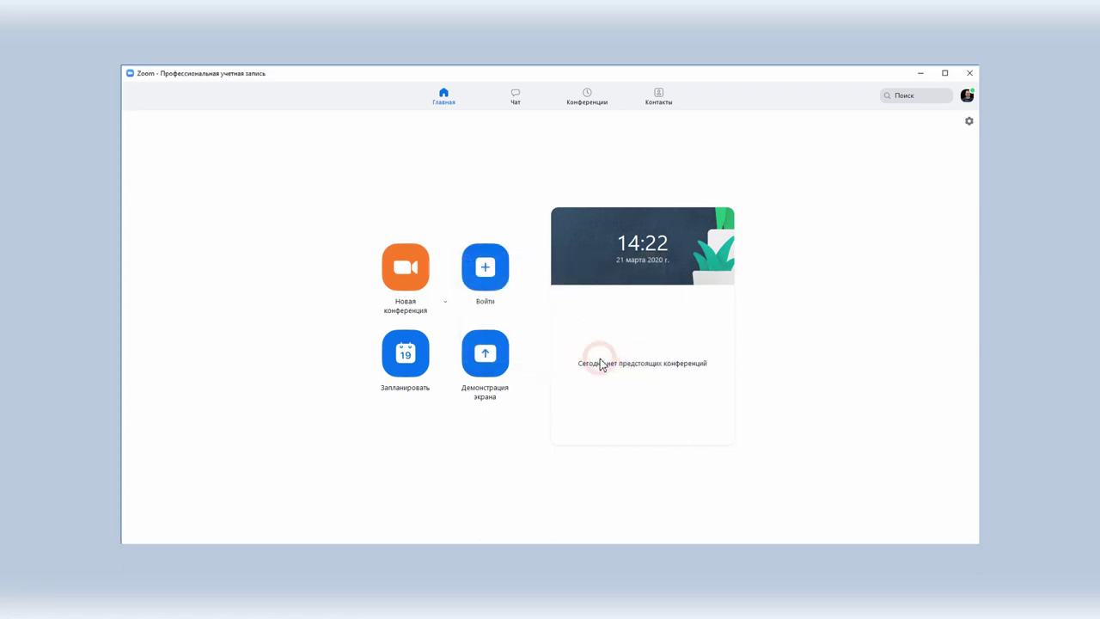
pyautogui.click(526, 97)
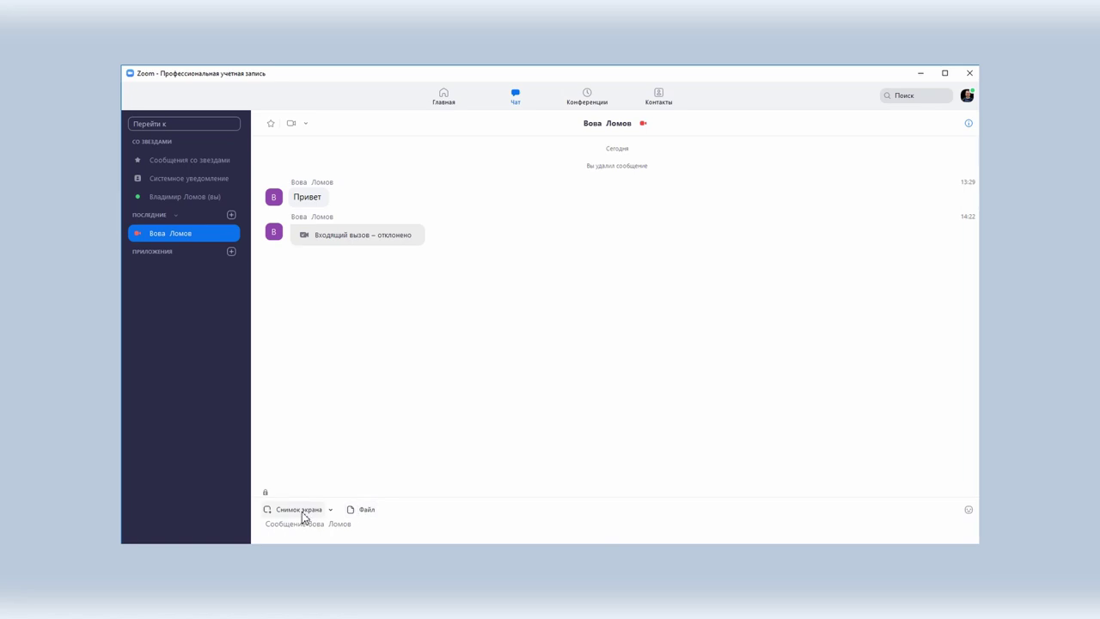
# Step: Turn on hiding the chat window in screenshots and start a screenshot
pyautogui.click(330, 511)
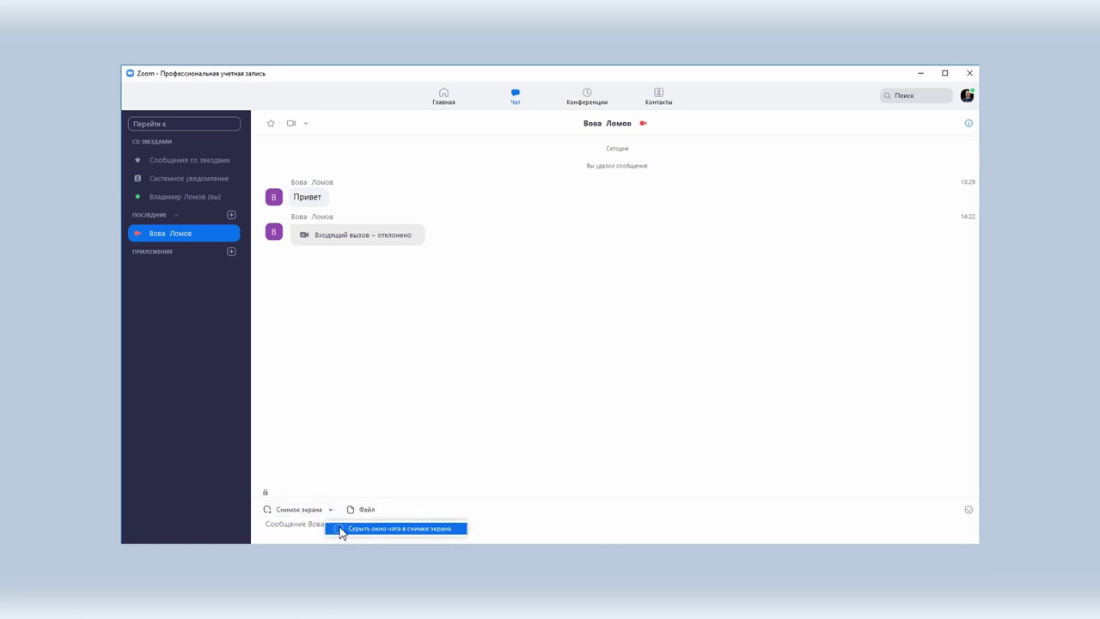
pyautogui.click(342, 528)
pyautogui.click(330, 510)
pyautogui.click(293, 511)
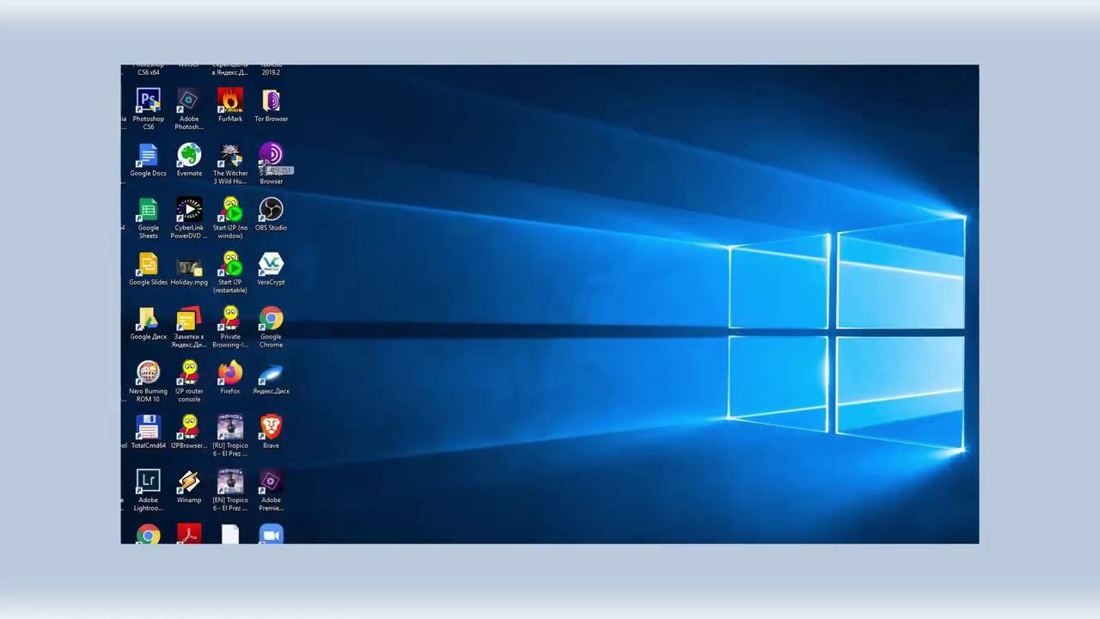
# Step: Capture a desktop region with two red arrows, attach it, and start a video meeting
pyautogui.moveTo(255, 135); pyautogui.dragTo(657, 371)
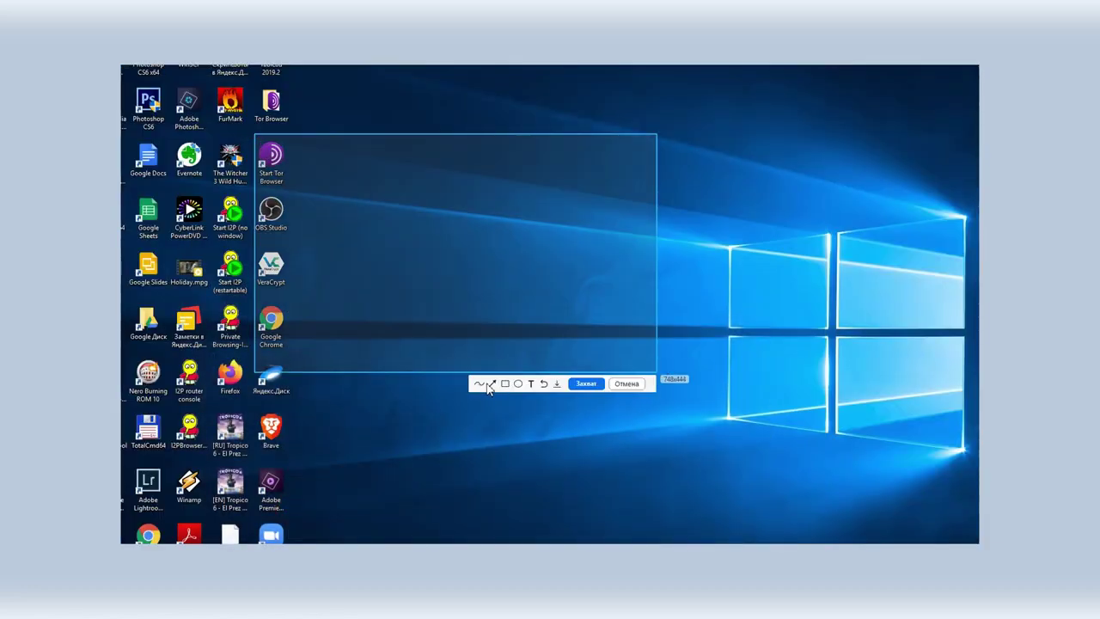
pyautogui.click(493, 384)
pyautogui.moveTo(294, 246); pyautogui.dragTo(558, 197)
pyautogui.moveTo(586, 244)
pyautogui.mouseDown()
pyautogui.moveTo(258, 307)
pyautogui.moveTo(311, 311)
pyautogui.mouseUp()
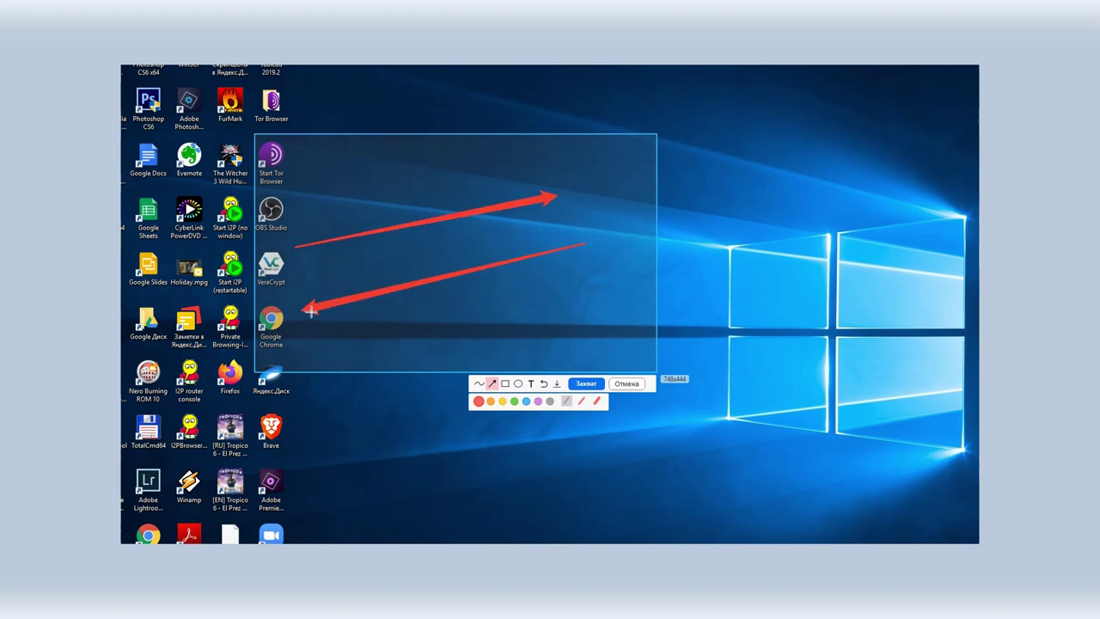
pyautogui.click(588, 384)
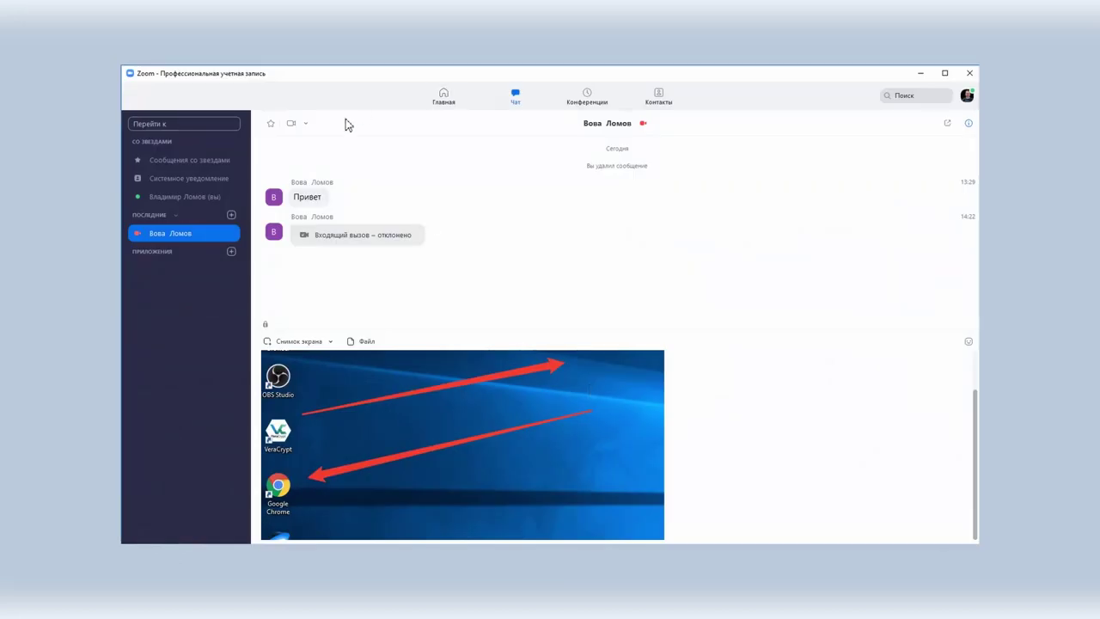
pyautogui.click(293, 124)
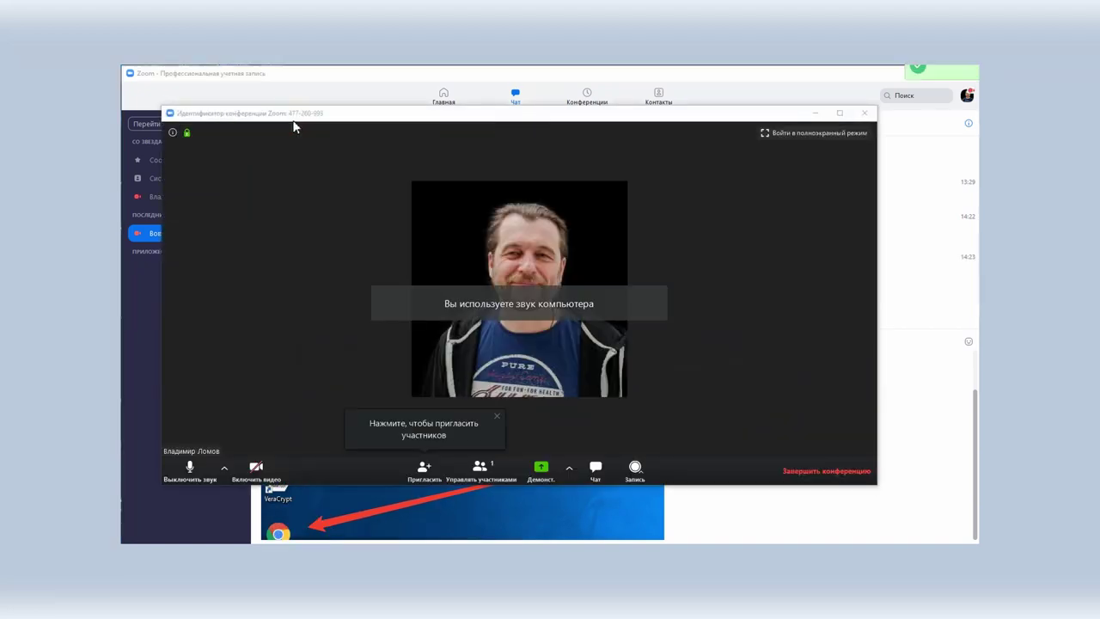
# Step: End the meeting for all, briefly view the contact's profile card, and open Contacts
pyautogui.click(851, 472)
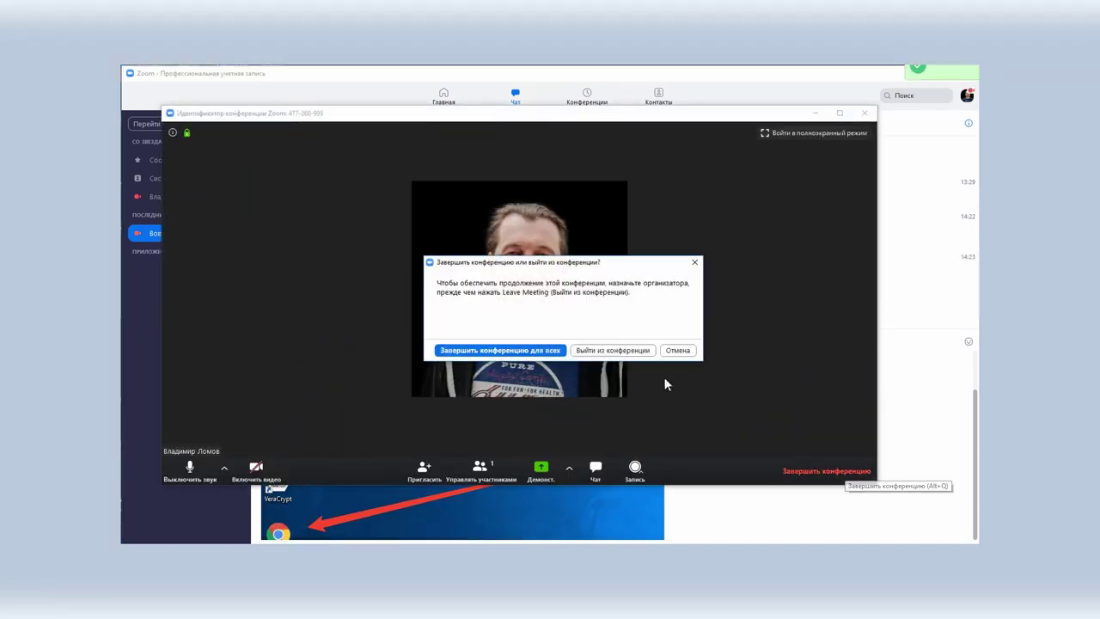
pyautogui.click(498, 350)
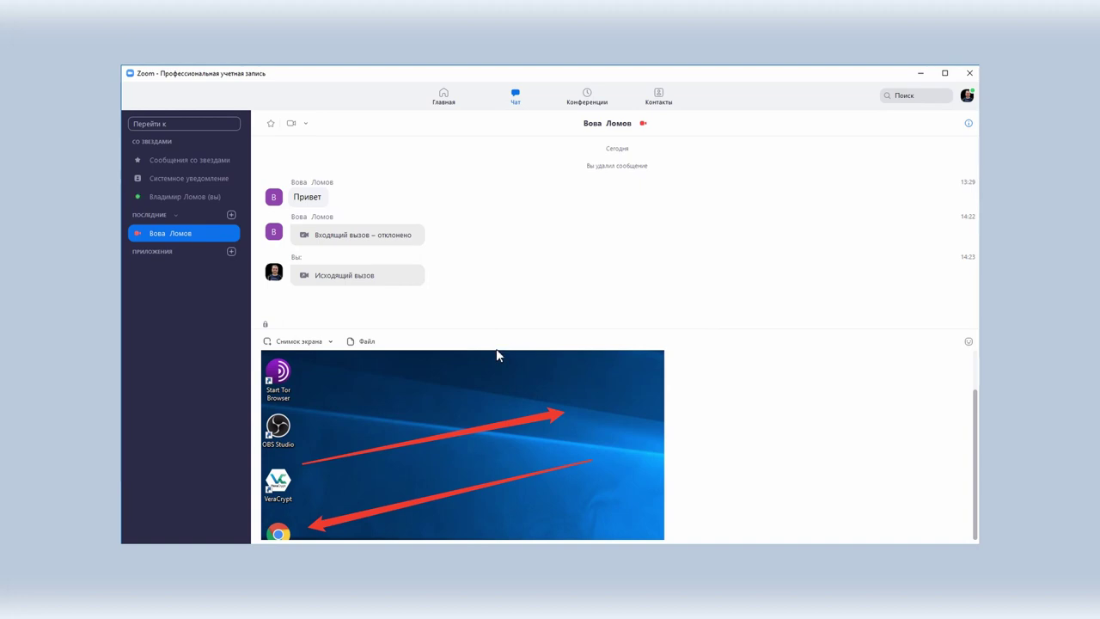
pyautogui.click(143, 235)
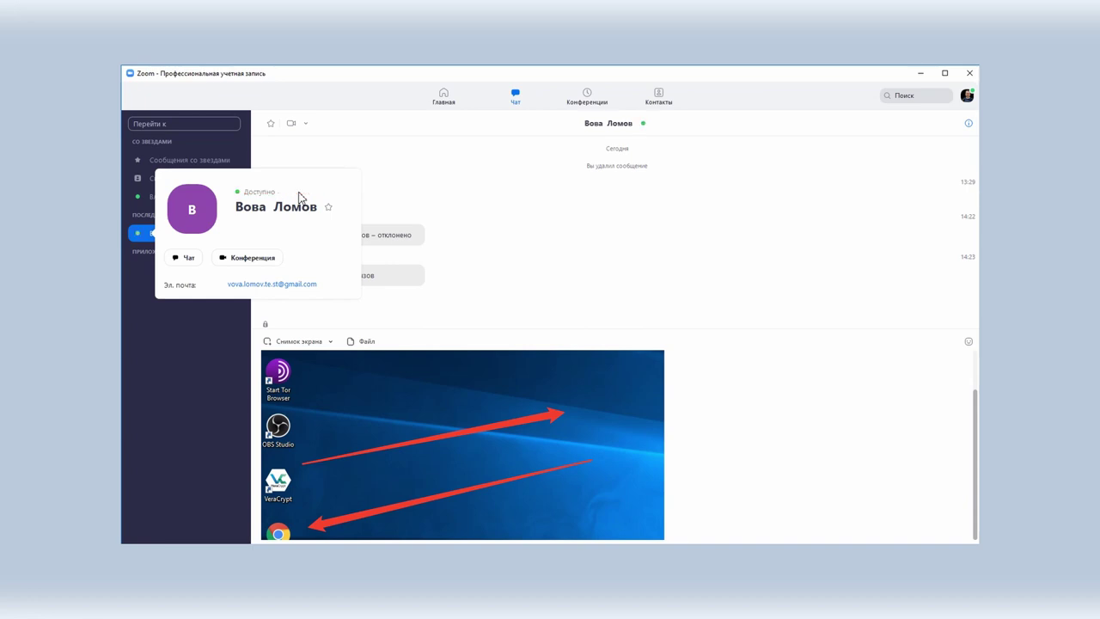
pyautogui.click(498, 291)
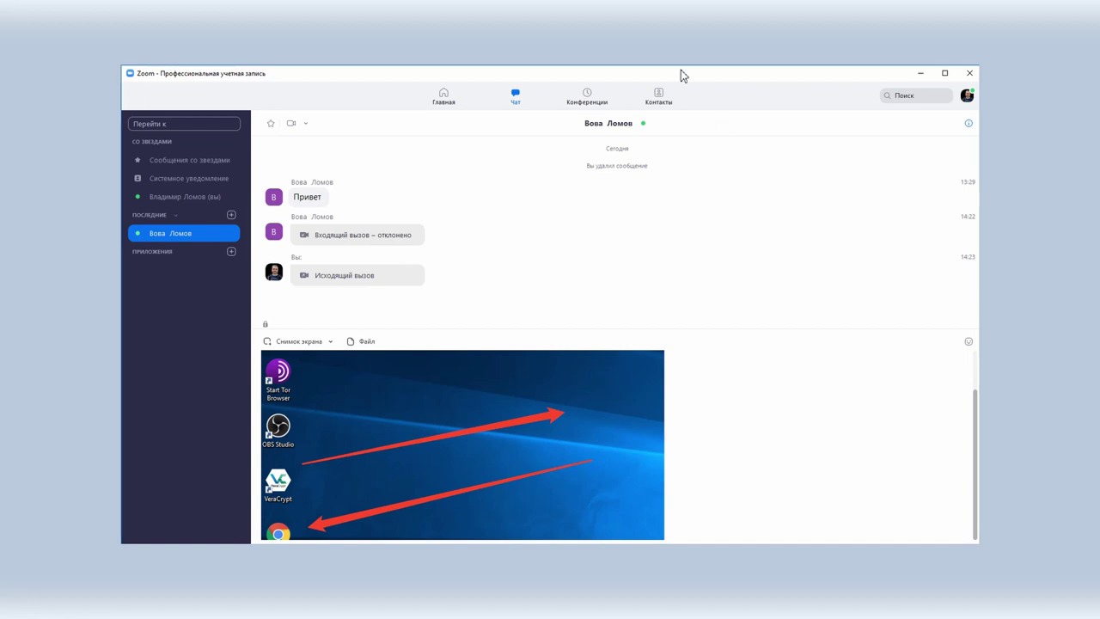
pyautogui.click(668, 105)
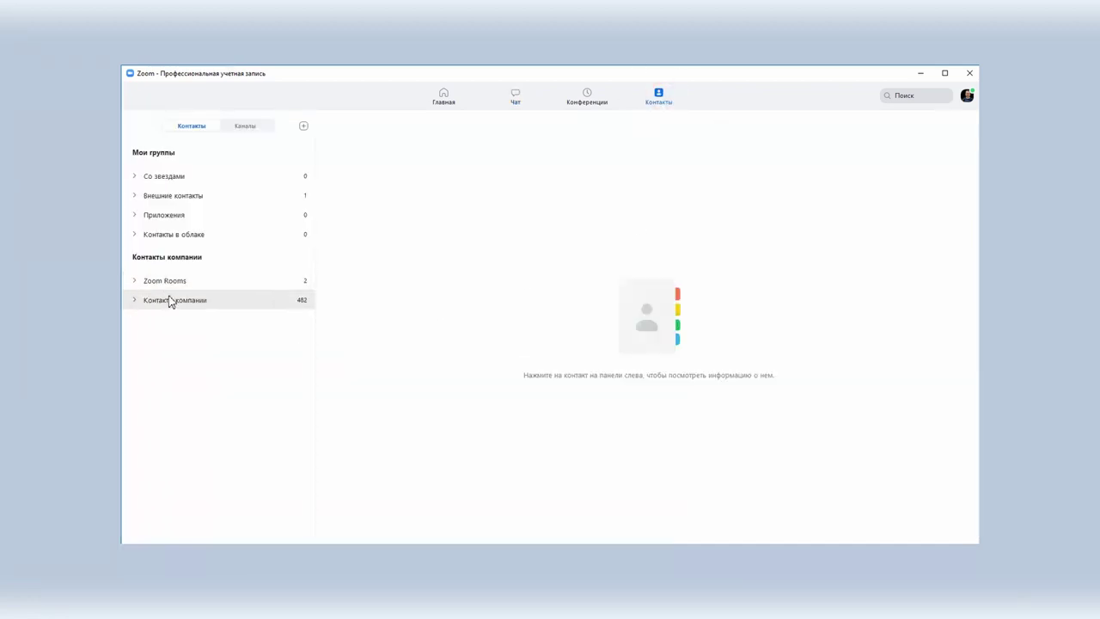
# Step: Send a Zoom contact invitation to a new contact's e-mail address
pyautogui.click(135, 197)
pyautogui.click(136, 196)
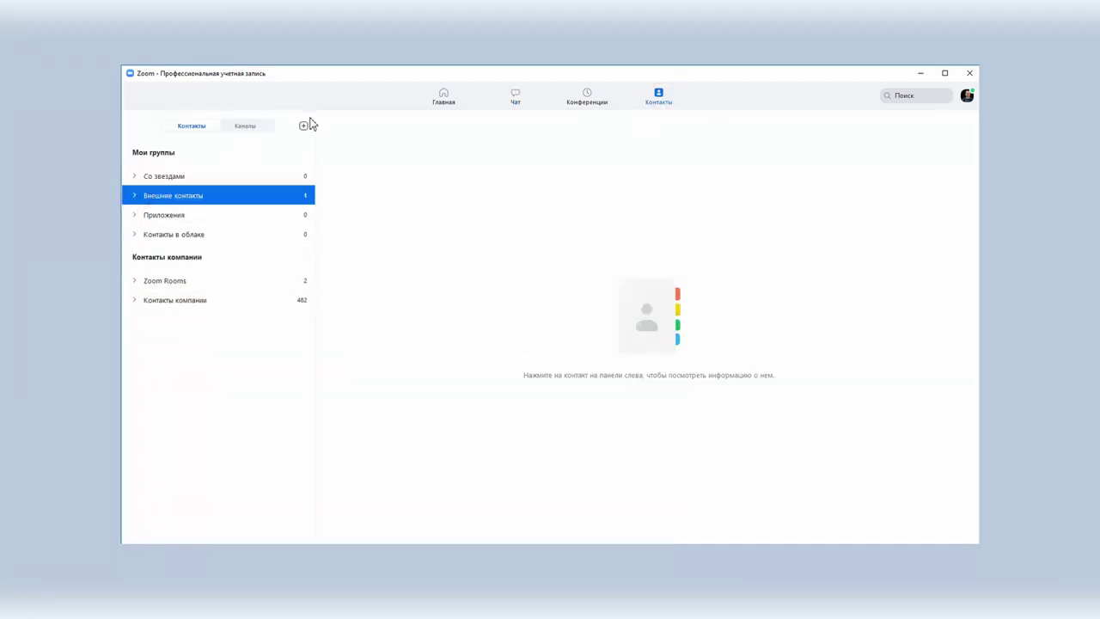
pyautogui.click(303, 126)
pyautogui.click(274, 142)
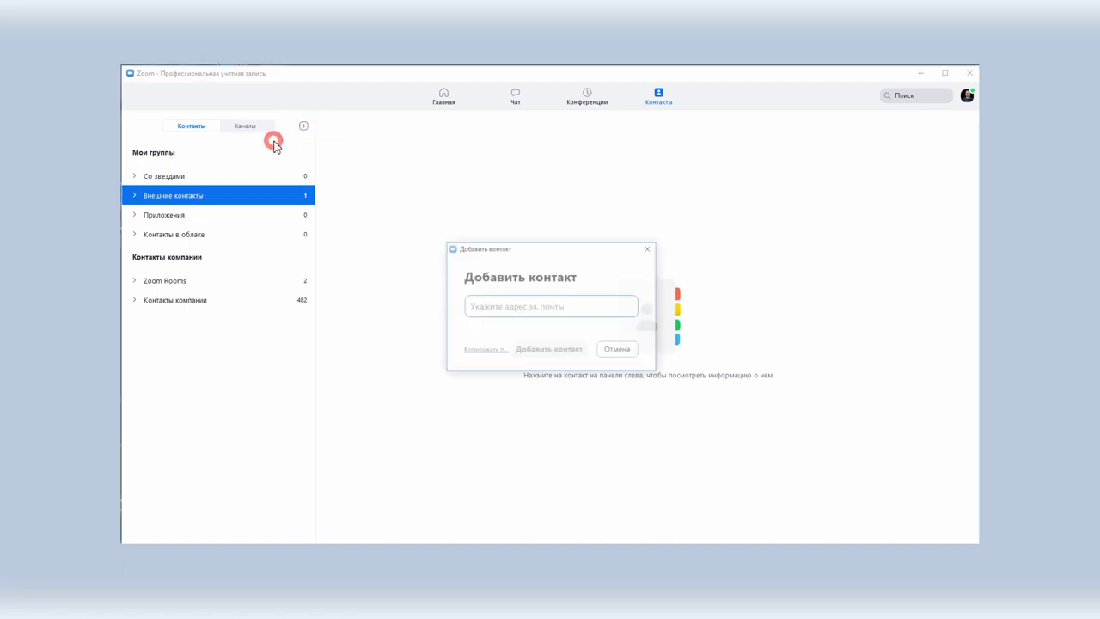
pyautogui.click(502, 303)
pyautogui.click(540, 351)
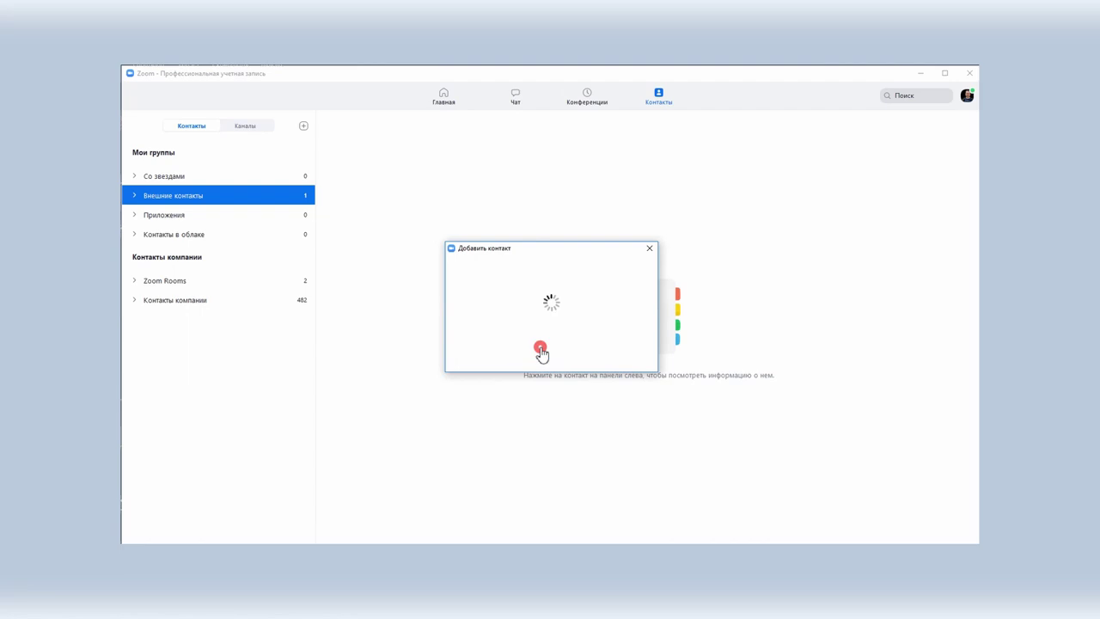
pyautogui.click(544, 354)
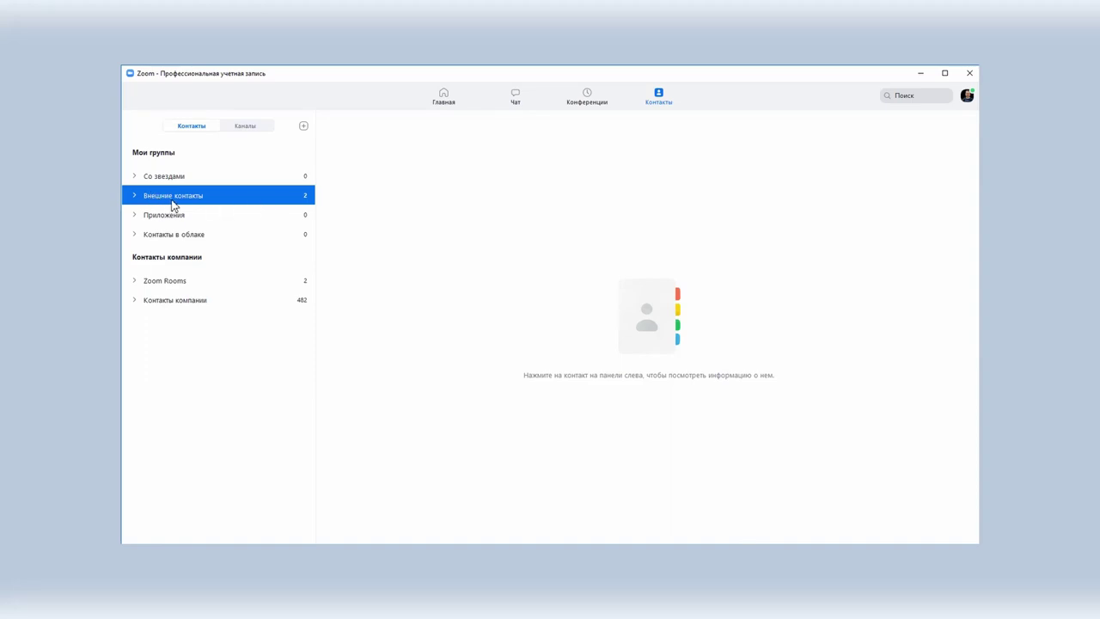
# Step: Star an external contact so it appears in the Starred group
pyautogui.click(134, 198)
pyautogui.click(296, 246)
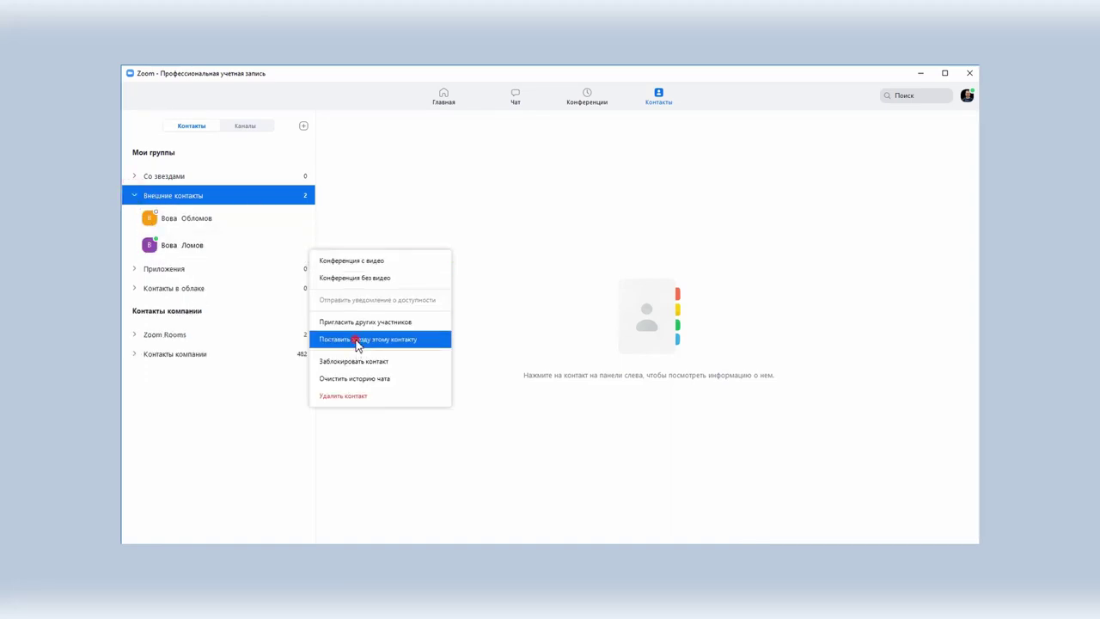
pyautogui.click(356, 340)
pyautogui.click(133, 178)
pyautogui.click(133, 177)
# Step: Copy the invitation e-mail from the Add Contact form to the clipboard
pyautogui.click(303, 125)
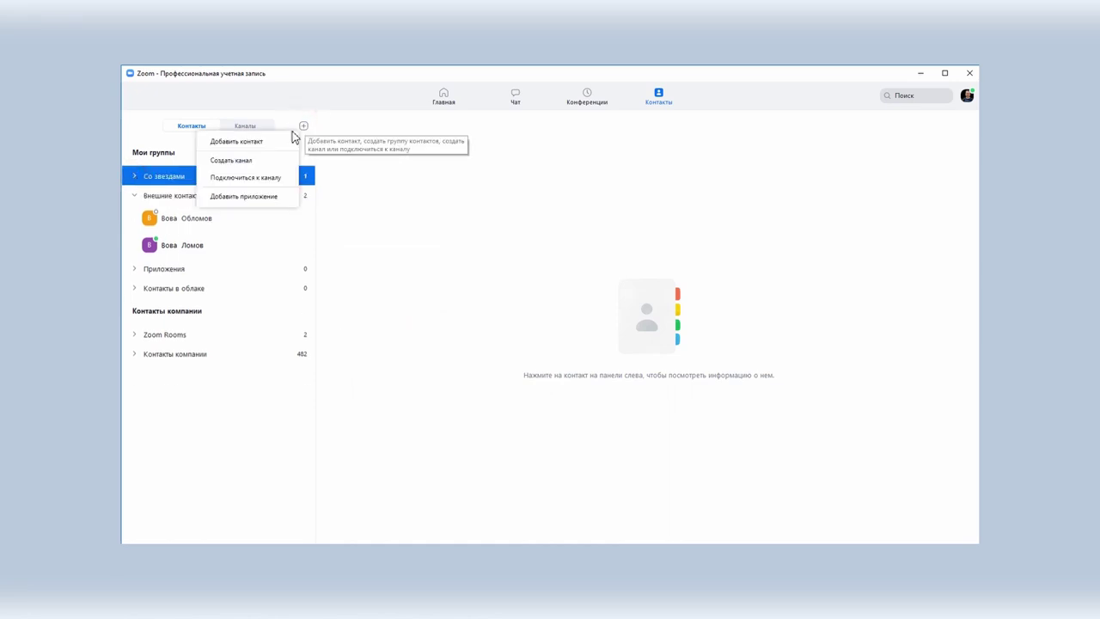
pyautogui.click(270, 136)
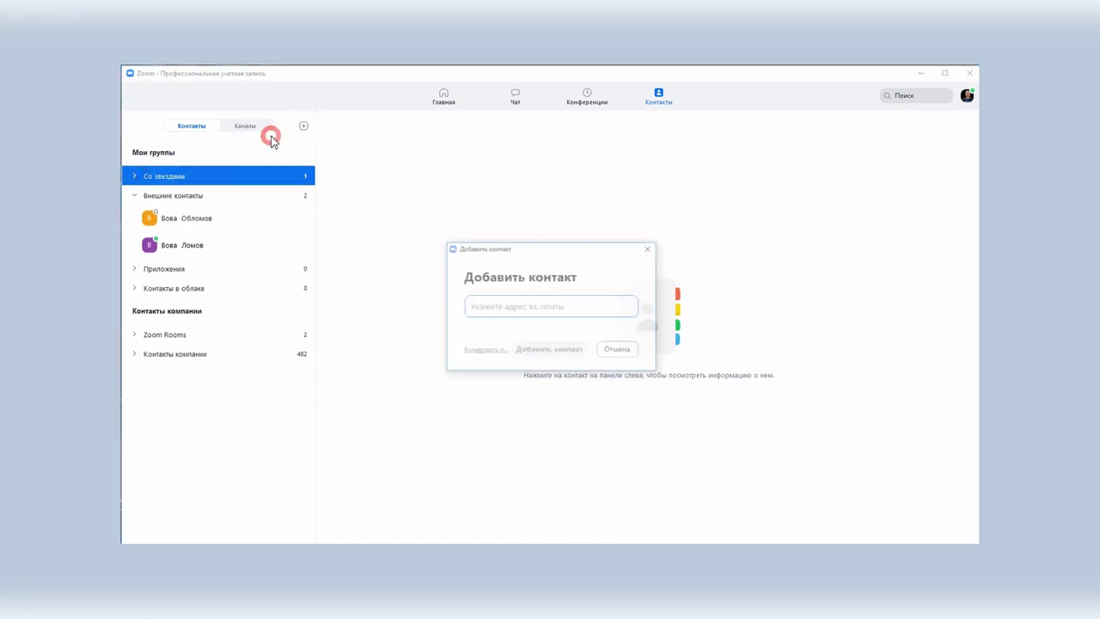
pyautogui.click(480, 352)
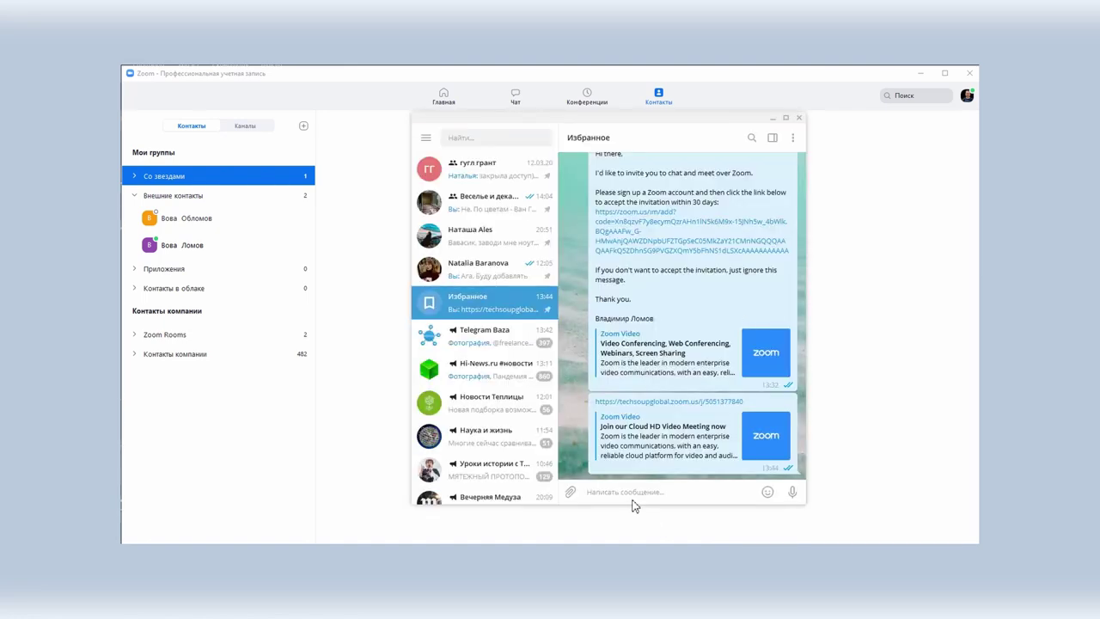
# Step: Paste and send the Zoom invitation in Telegram's Saved Messages
pyautogui.hotkey('ctrl', 'v')
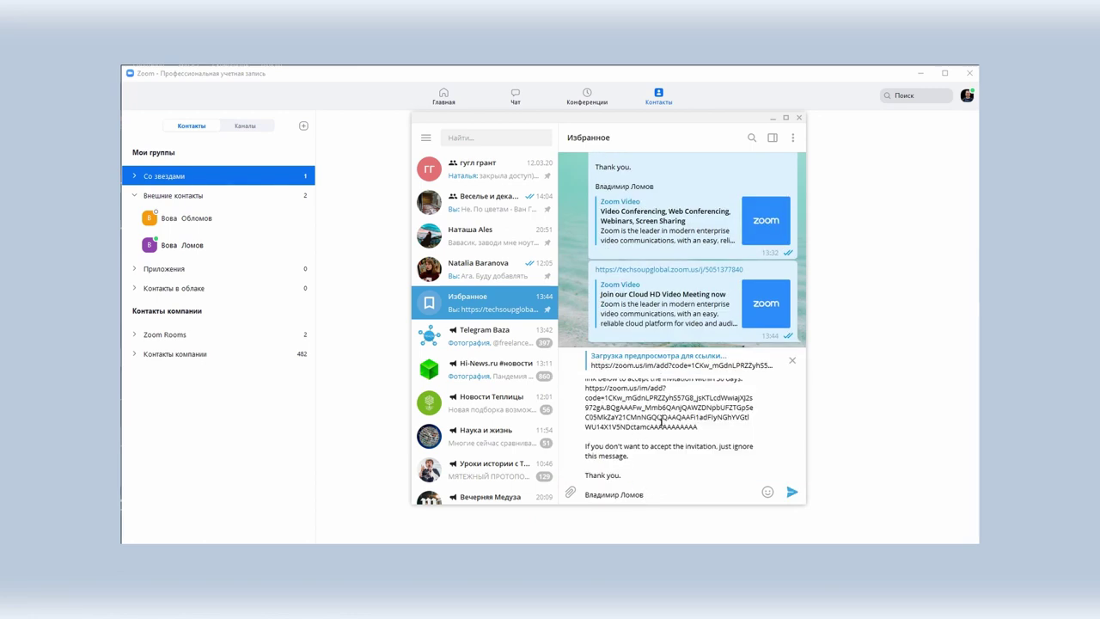
pyautogui.press('Return')
pyautogui.moveTo(626, 334); pyautogui.dragTo(595, 295)
# Step: Send 'Привет! Добавь меня в контакты:' with the invite link, then close Zoom's Add Contact dialog
pyautogui.click(628, 492)
pyautogui.write('Ghbd')
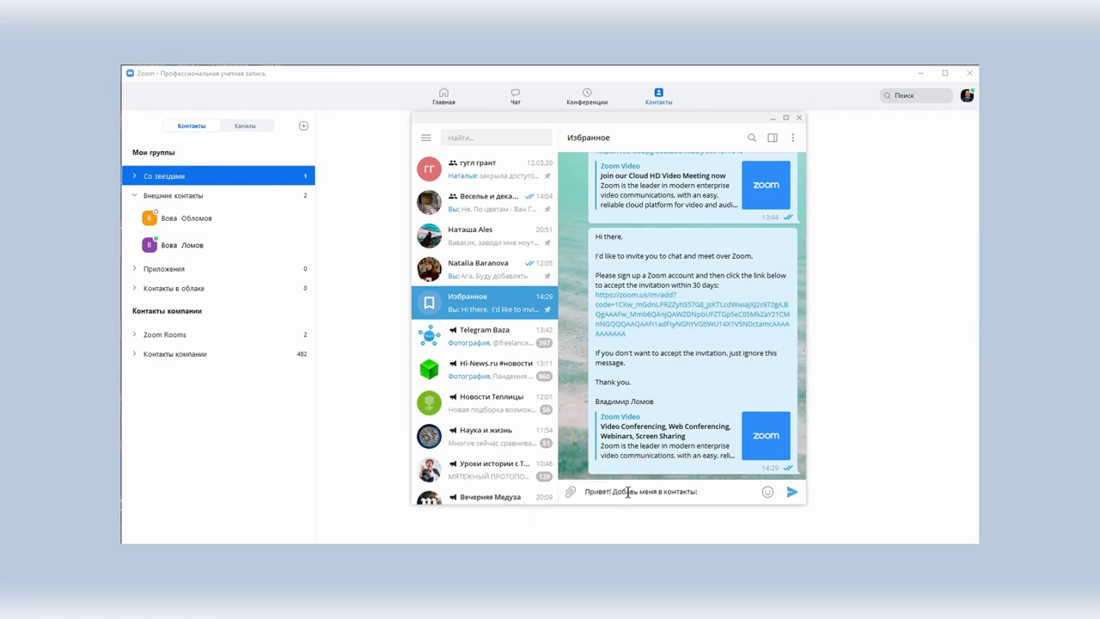
pyautogui.press('Return')
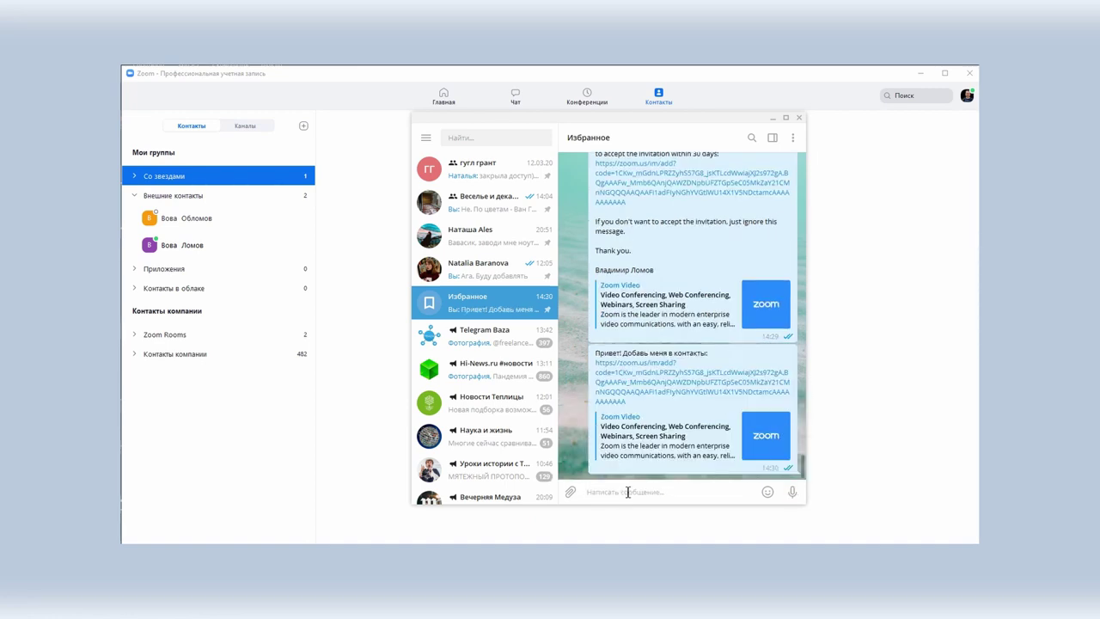
pyautogui.click(772, 116)
pyautogui.click(650, 247)
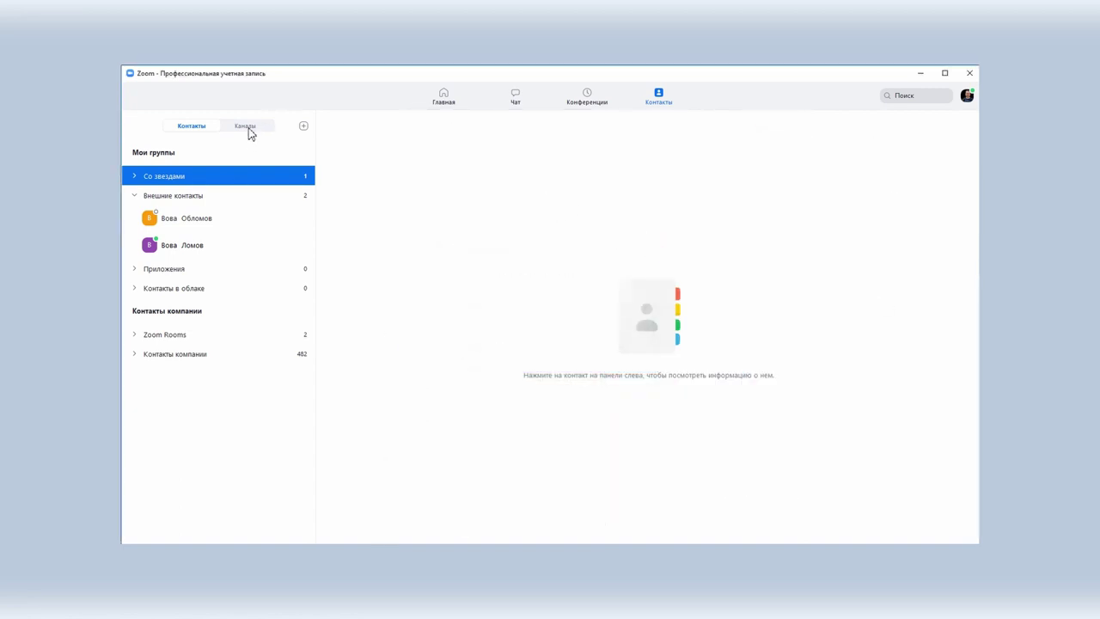
# Step: Start a new channel named 'Наша дружная семья' and add a contact to its invite list
pyautogui.click(246, 127)
pyautogui.click(303, 126)
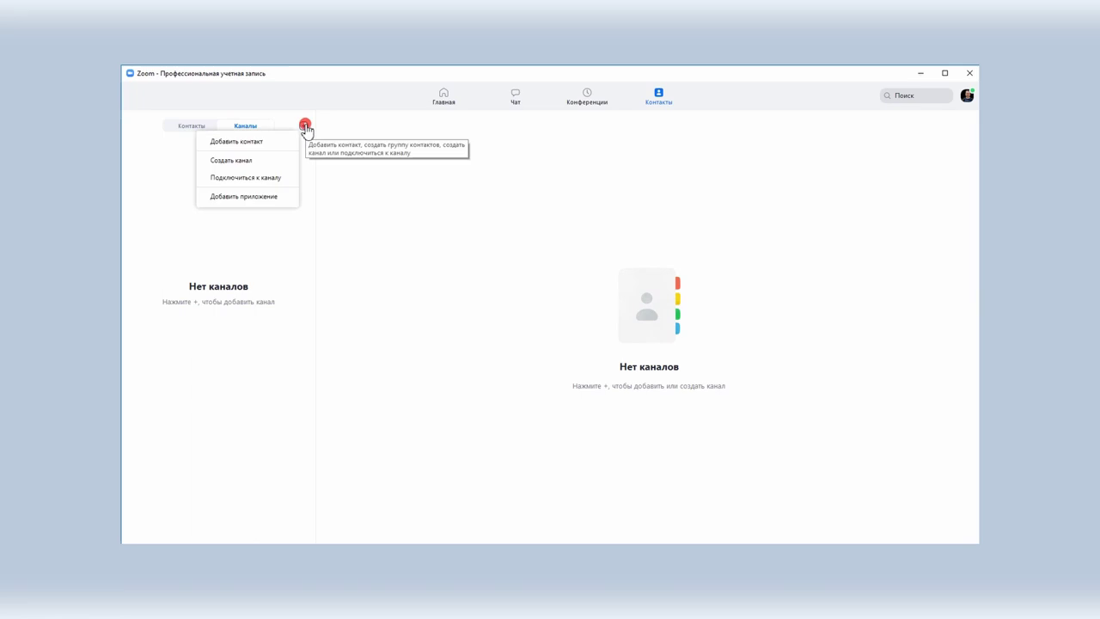
pyautogui.click(267, 162)
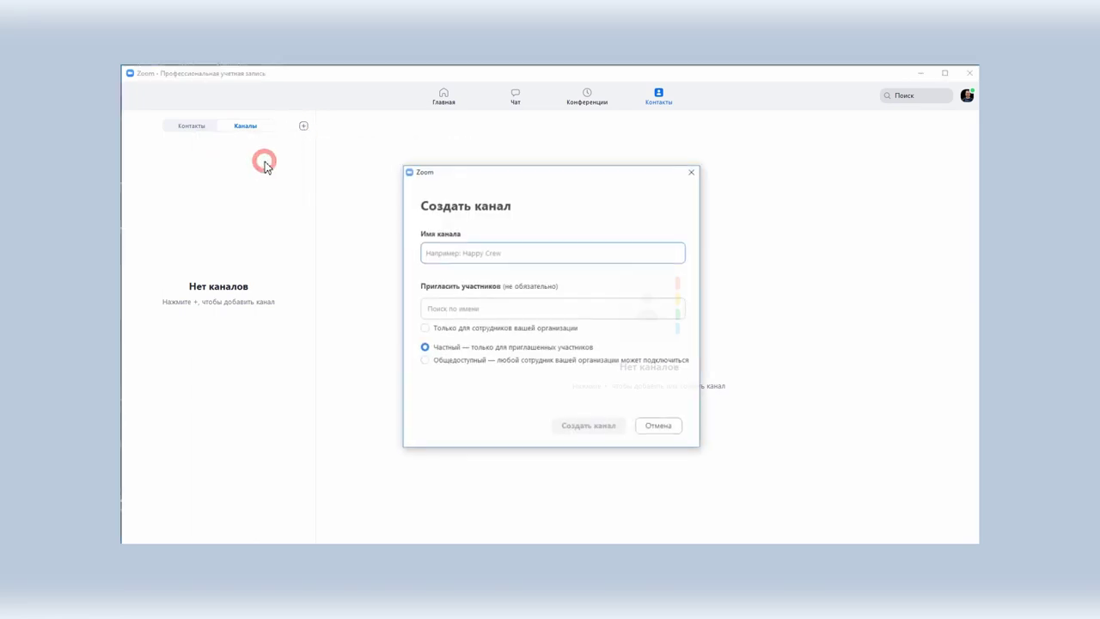
pyautogui.write('Наша дружная семья')
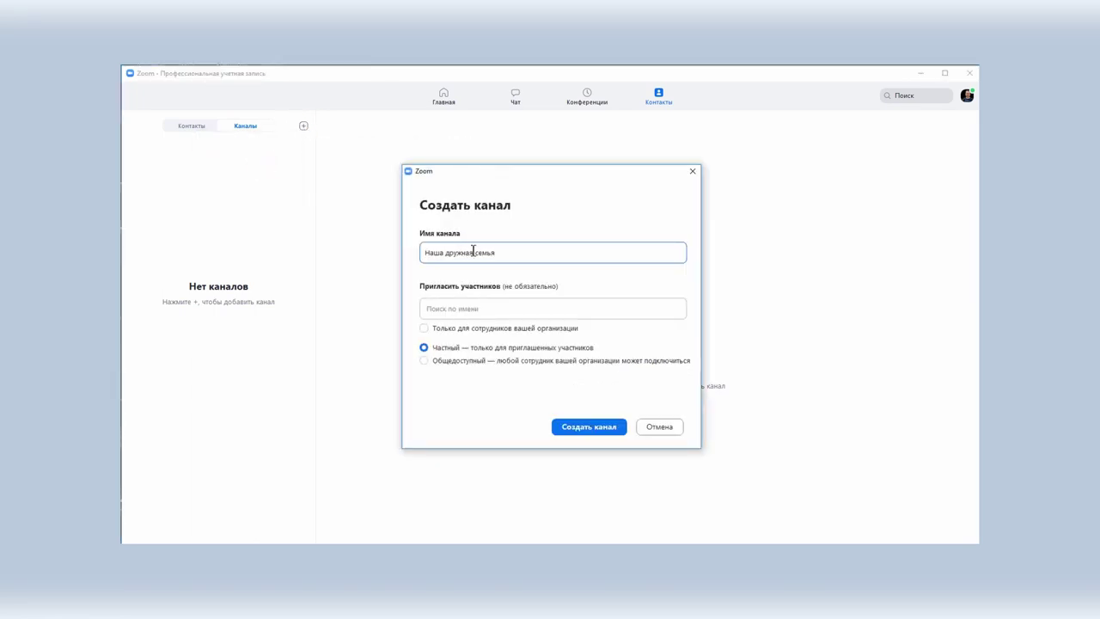
pyautogui.click(477, 311)
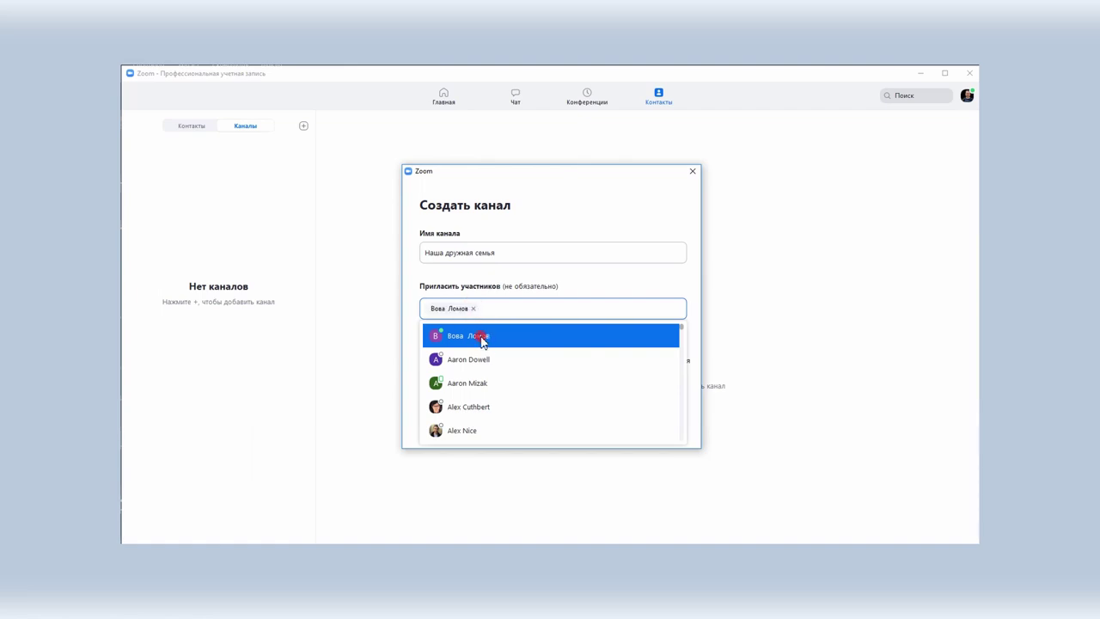